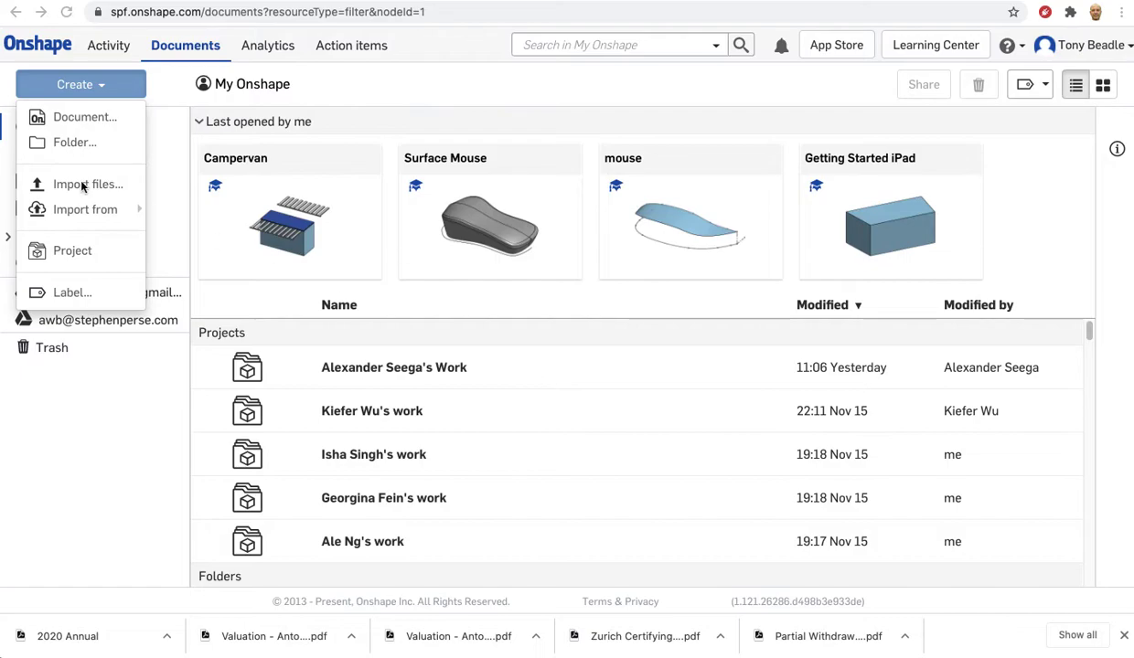
# Create a new document named Mouse.
pyautogui.click(82, 120)
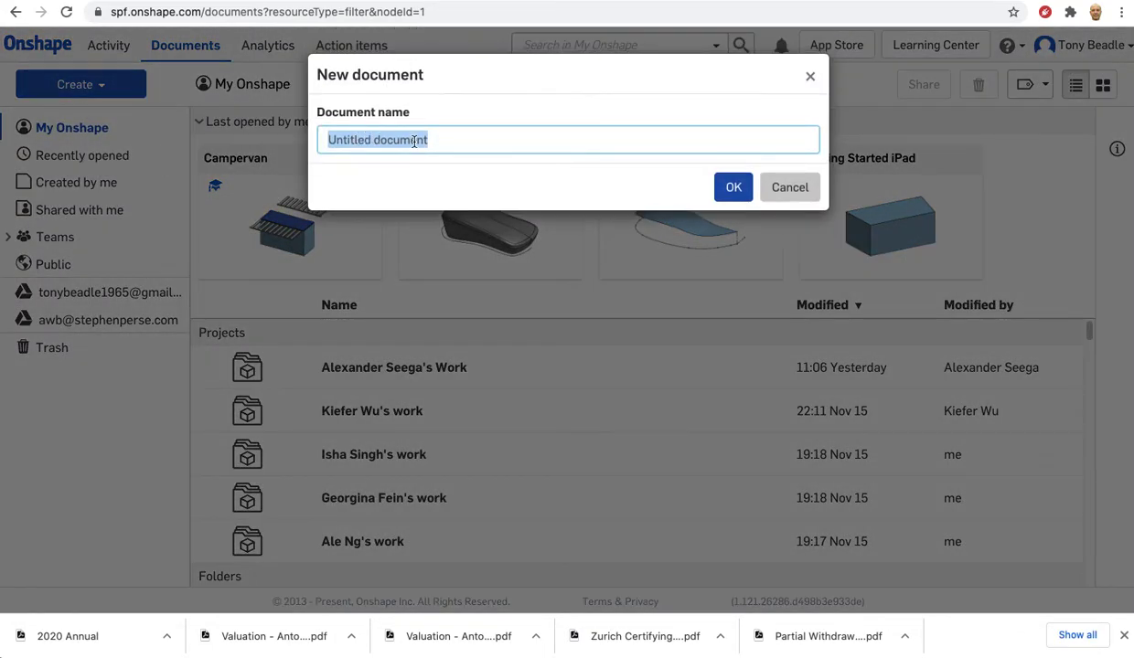
pyautogui.write('Mouse')
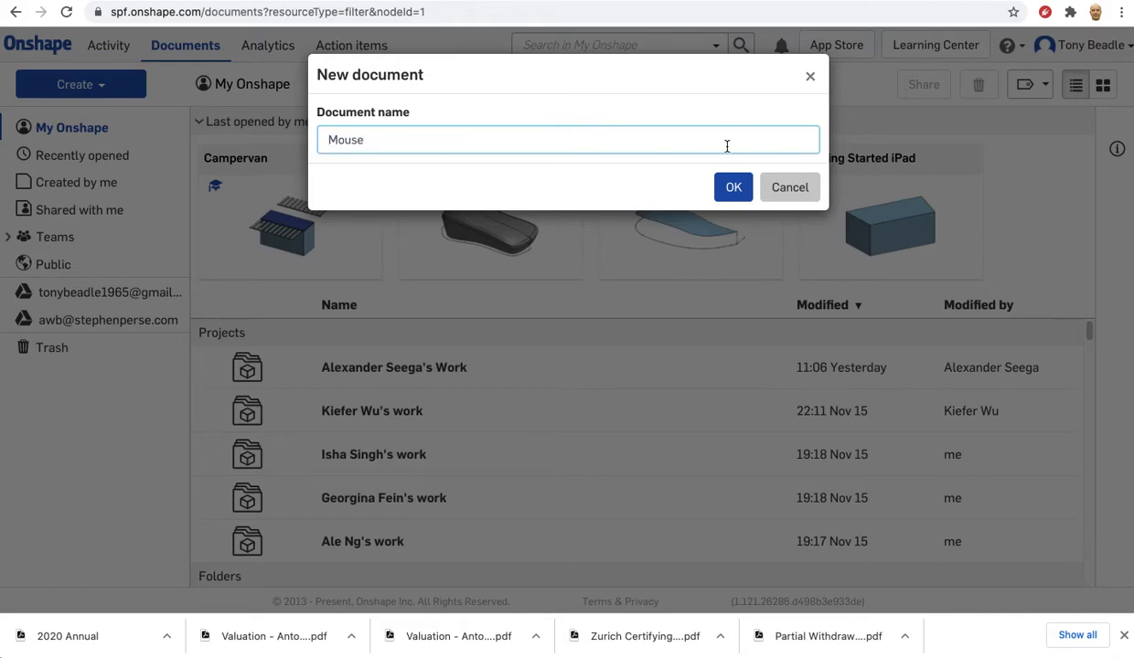
pyautogui.click(732, 186)
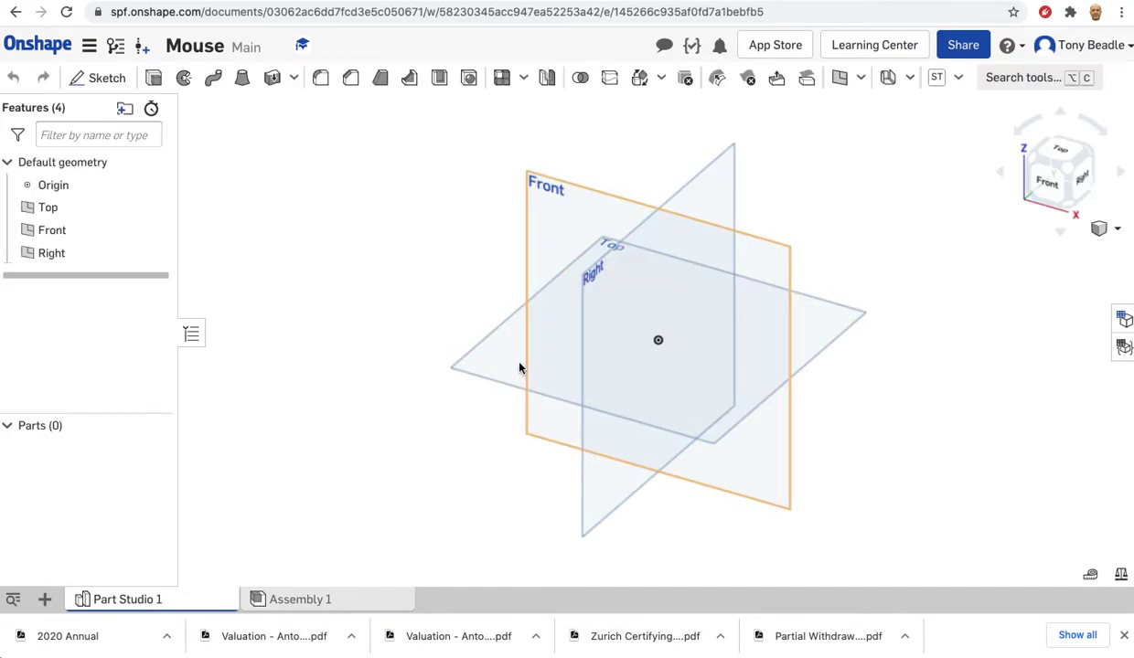
# Start a sketch on the Front plane and draw a vertical construction line about 23 mm tall up from the horizontal axis, left of the origin.
pyautogui.click(552, 245)
pyautogui.click(100, 78)
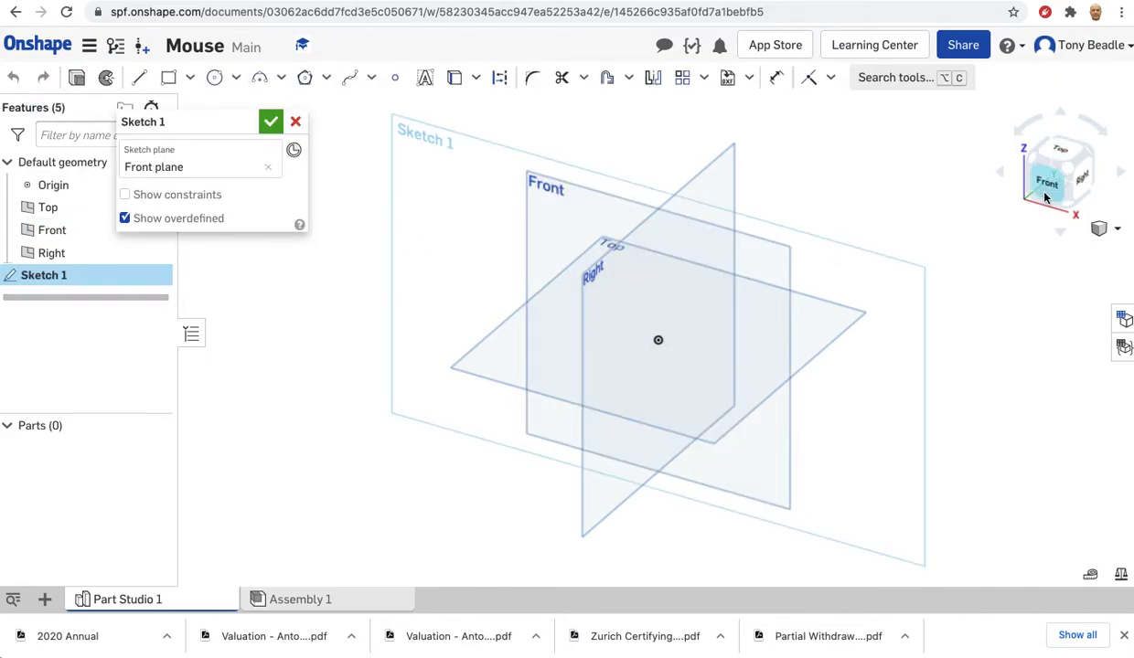
pyautogui.click(1047, 188)
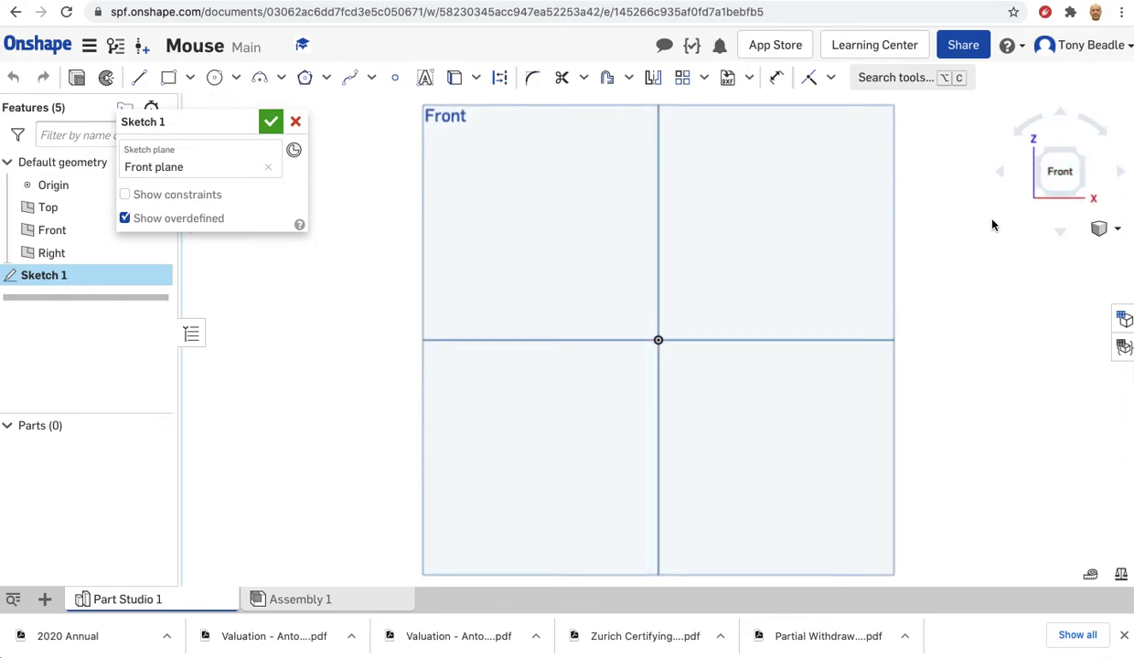
pyautogui.click(139, 78)
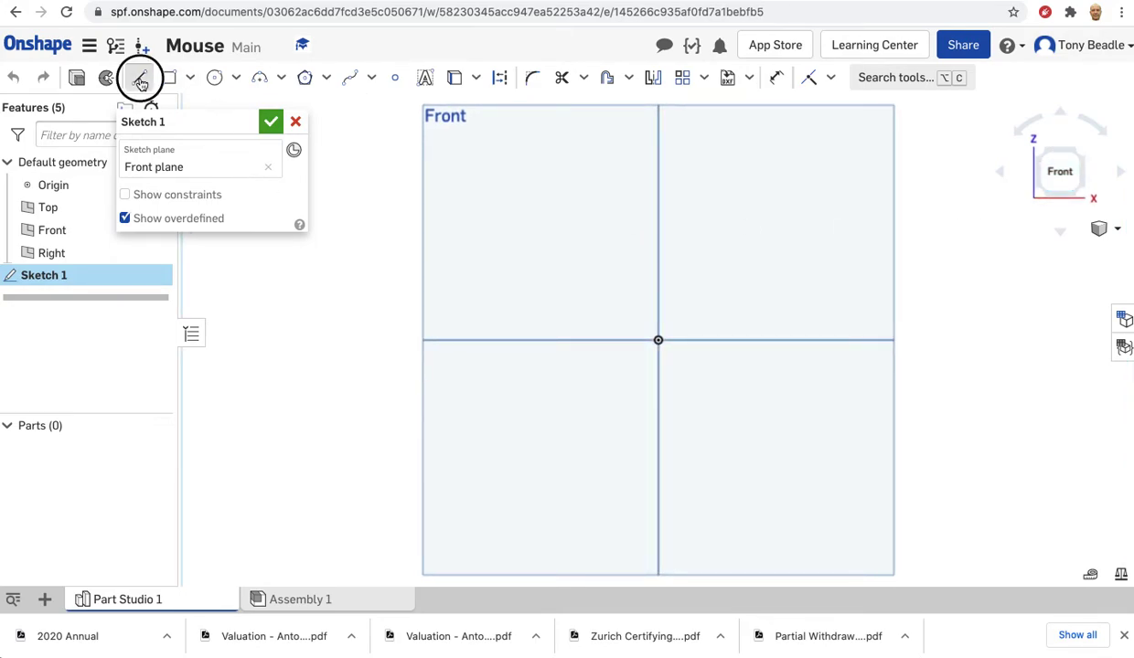
pyautogui.click(501, 81)
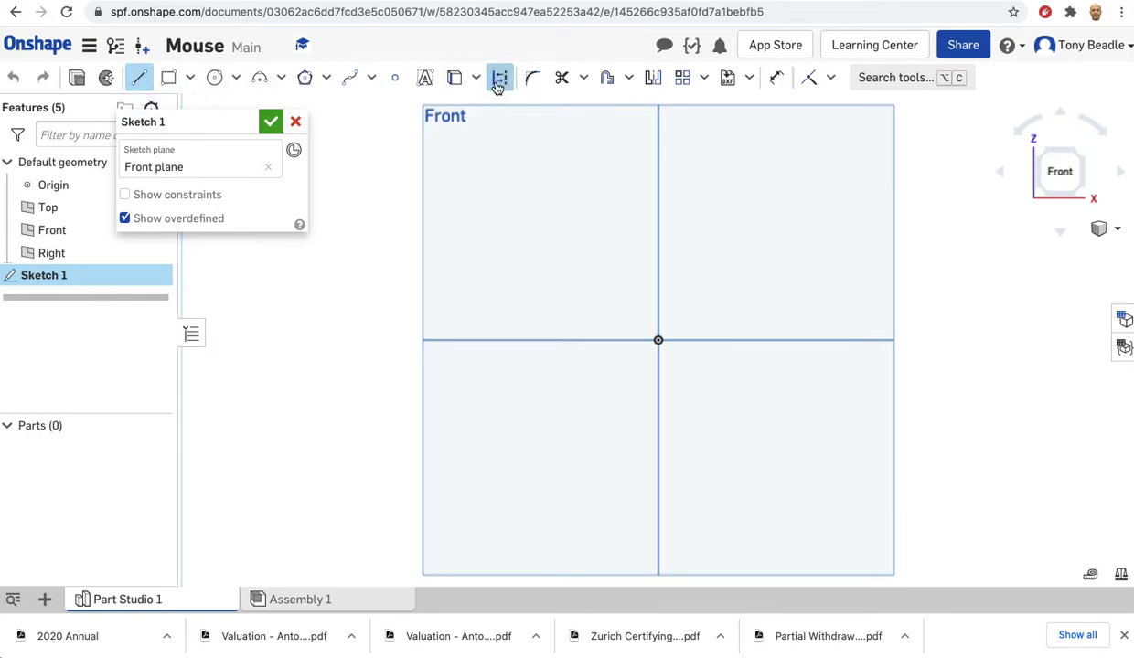
pyautogui.click(465, 340)
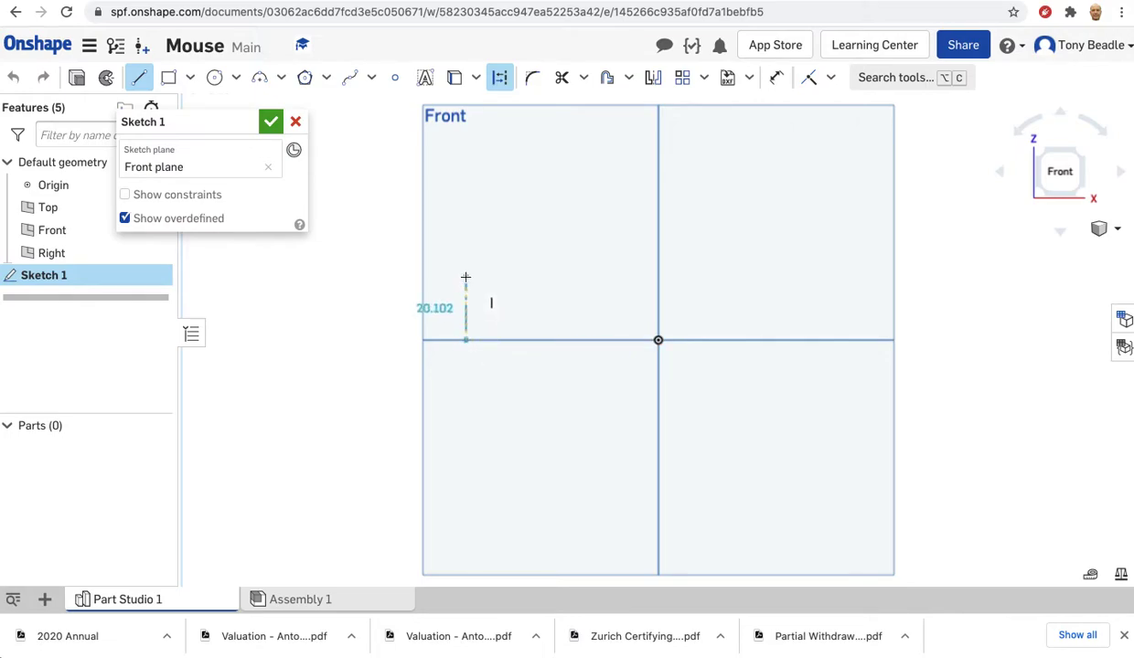
pyautogui.click(464, 270)
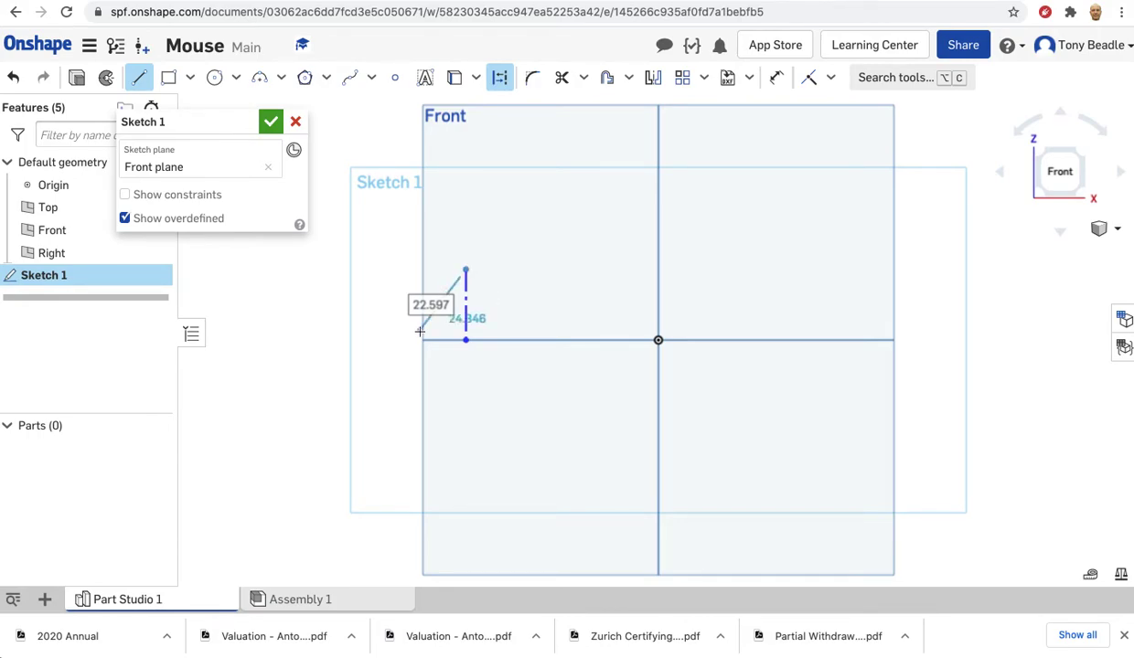
pyautogui.press('Escape')
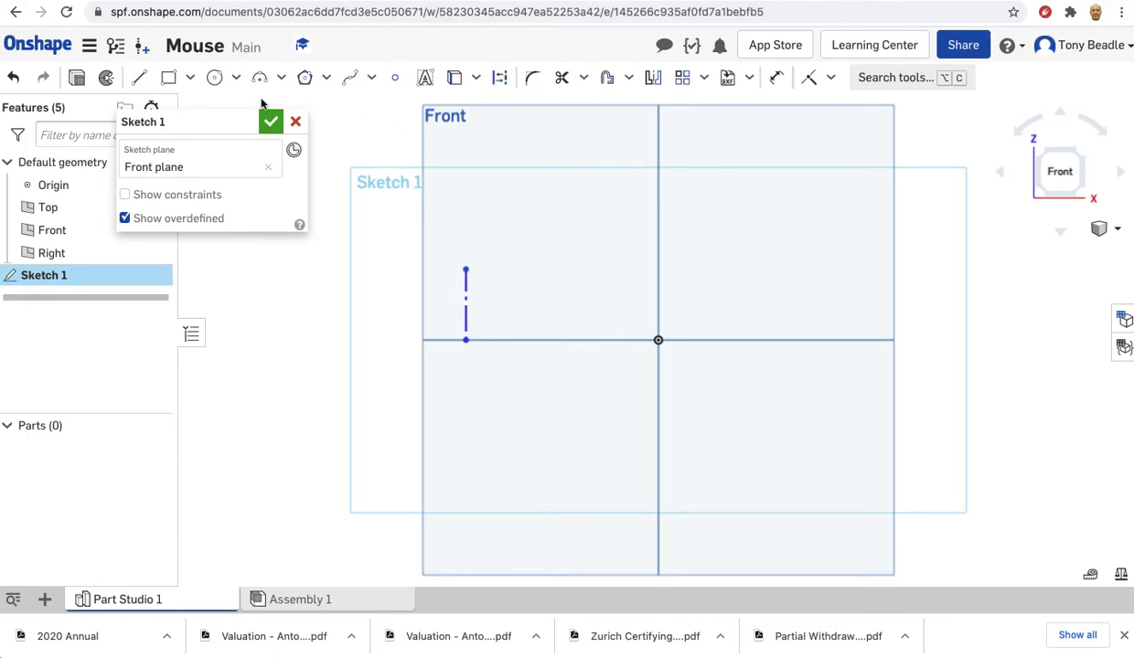
# Draw a second, slightly shorter vertical construction line up from the horizontal axis near the Front plane's right edge.
pyautogui.click(139, 77)
pyautogui.click(500, 78)
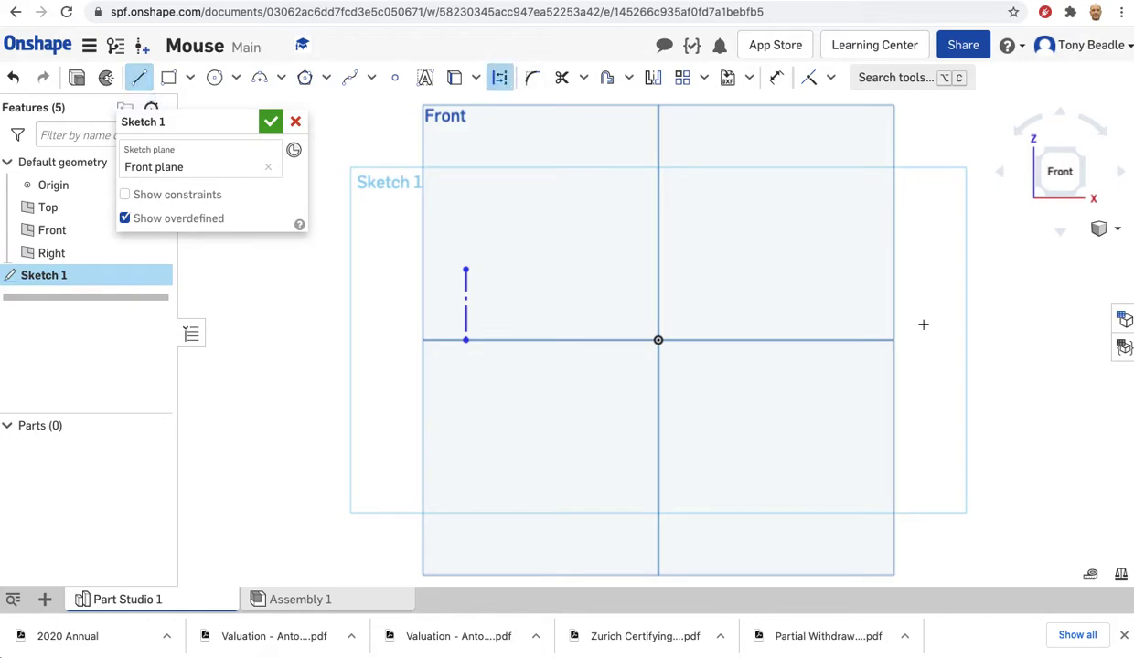
pyautogui.click(885, 340)
pyautogui.click(884, 290)
pyautogui.press('Escape')
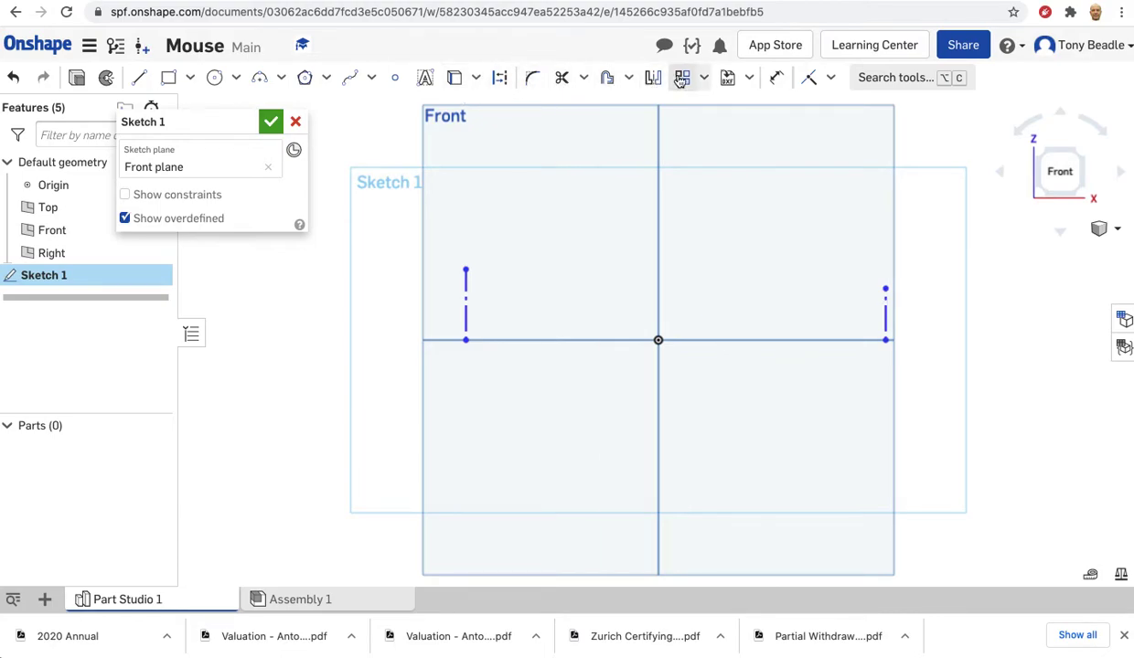
# Dimension the distance between the two construction lines as 150 mm and centre the dimension text below them.
pyautogui.click(776, 78)
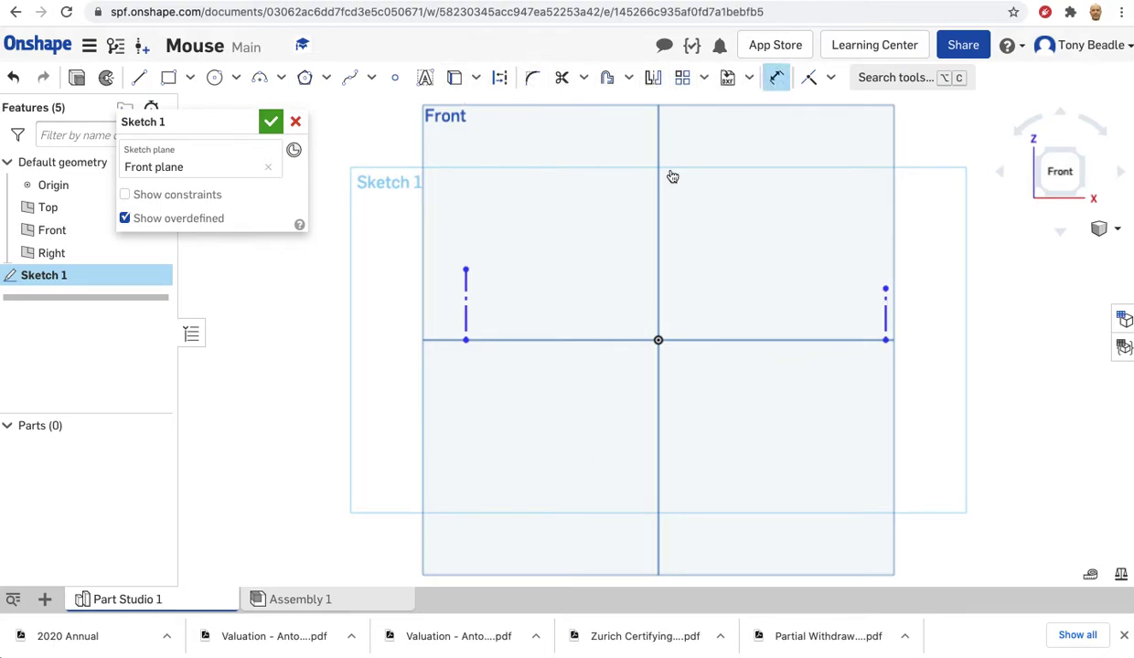
pyautogui.click(466, 311)
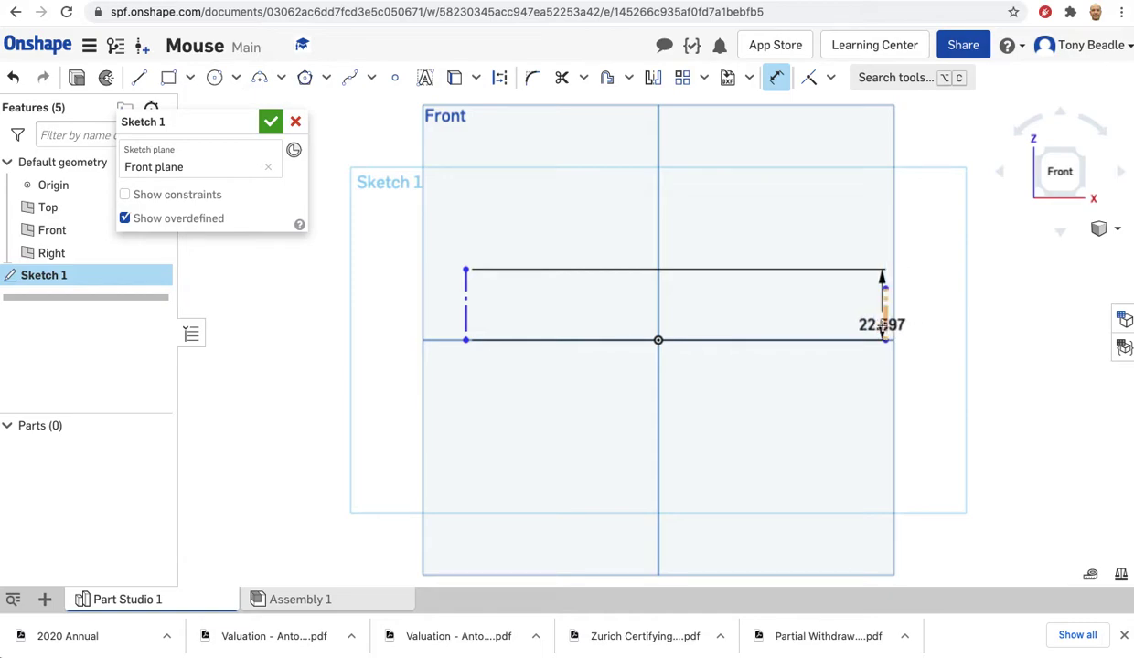
pyautogui.click(886, 320)
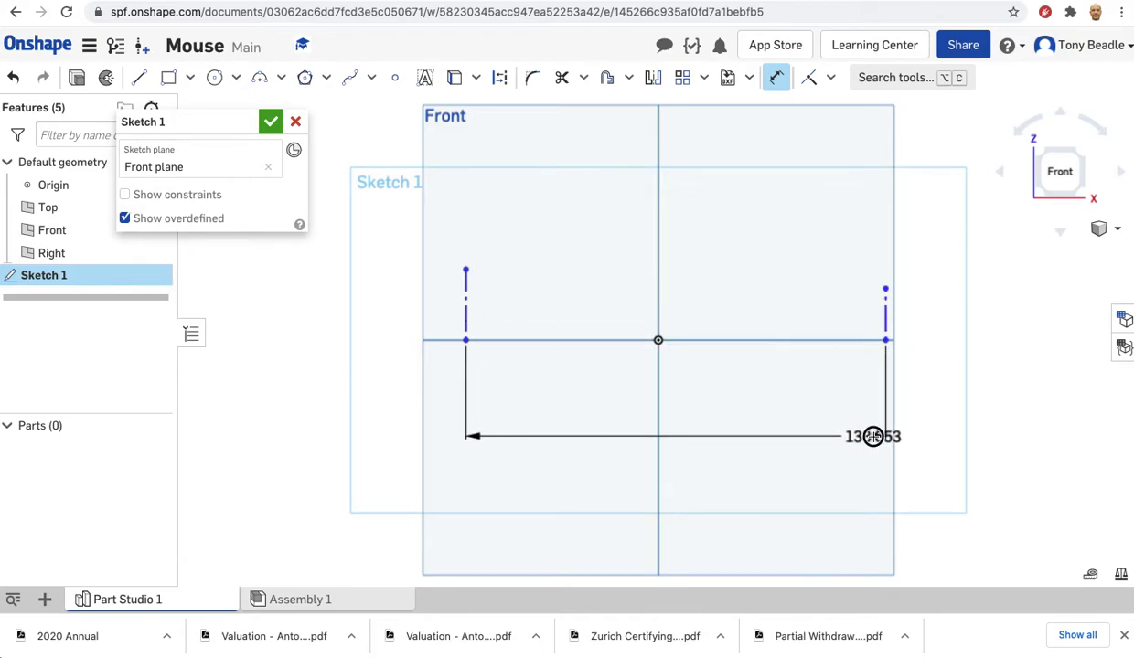
pyautogui.click(873, 436)
pyautogui.write('150')
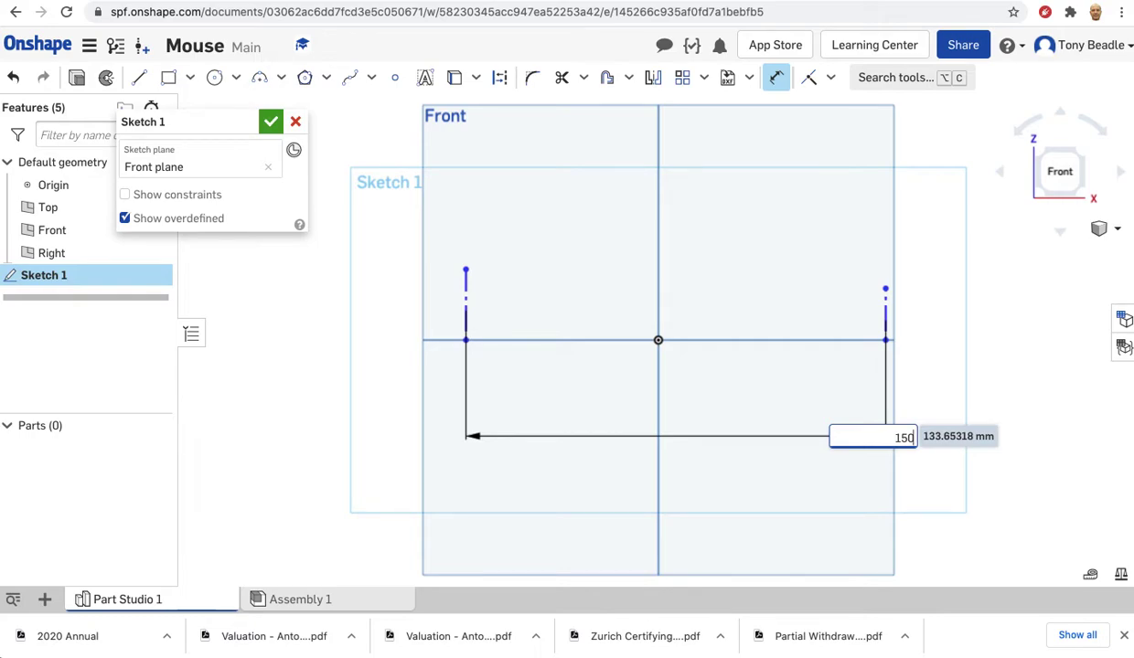
pyautogui.press('Return')
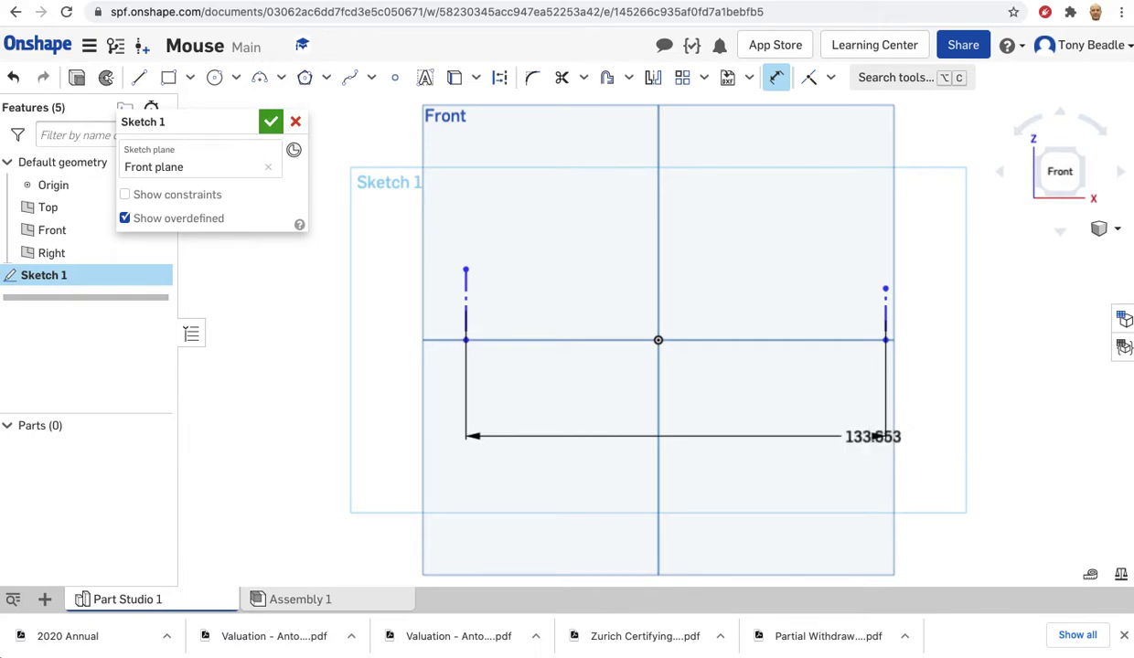
pyautogui.moveTo(906, 431); pyautogui.dragTo(675, 467)
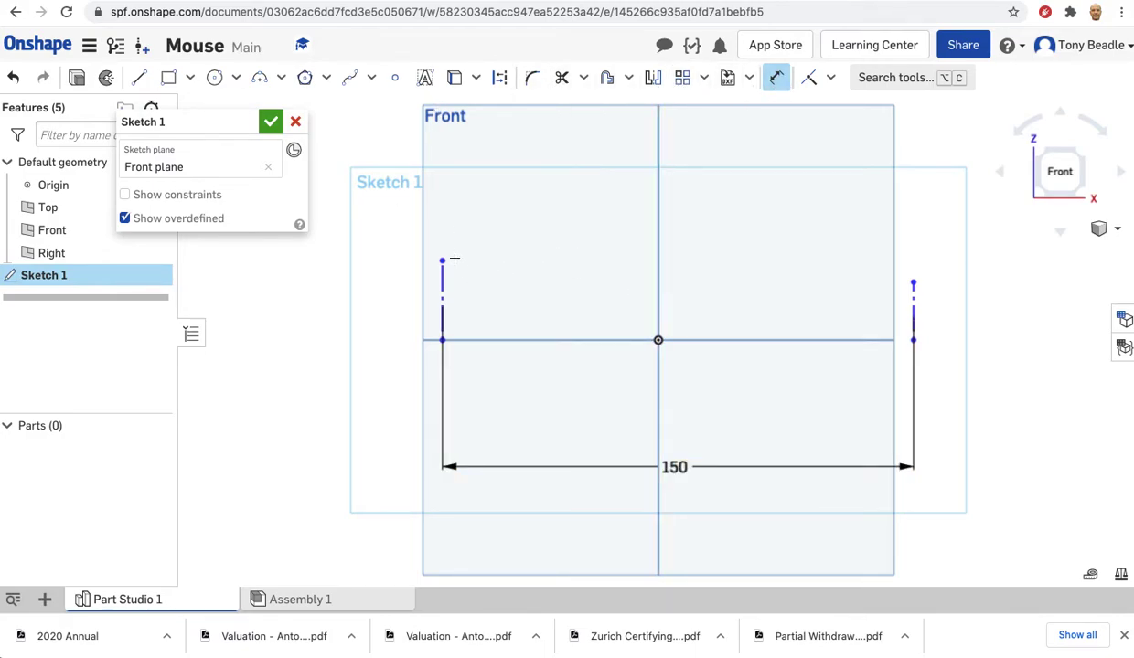
# Draw the wavy side-profile spline between the tops of the two construction lines through five intermediate points, and finish the sketch.
pyautogui.click(350, 79)
pyautogui.click(441, 261)
pyautogui.click(467, 232)
pyautogui.click(548, 227)
pyautogui.click(658, 250)
pyautogui.click(760, 261)
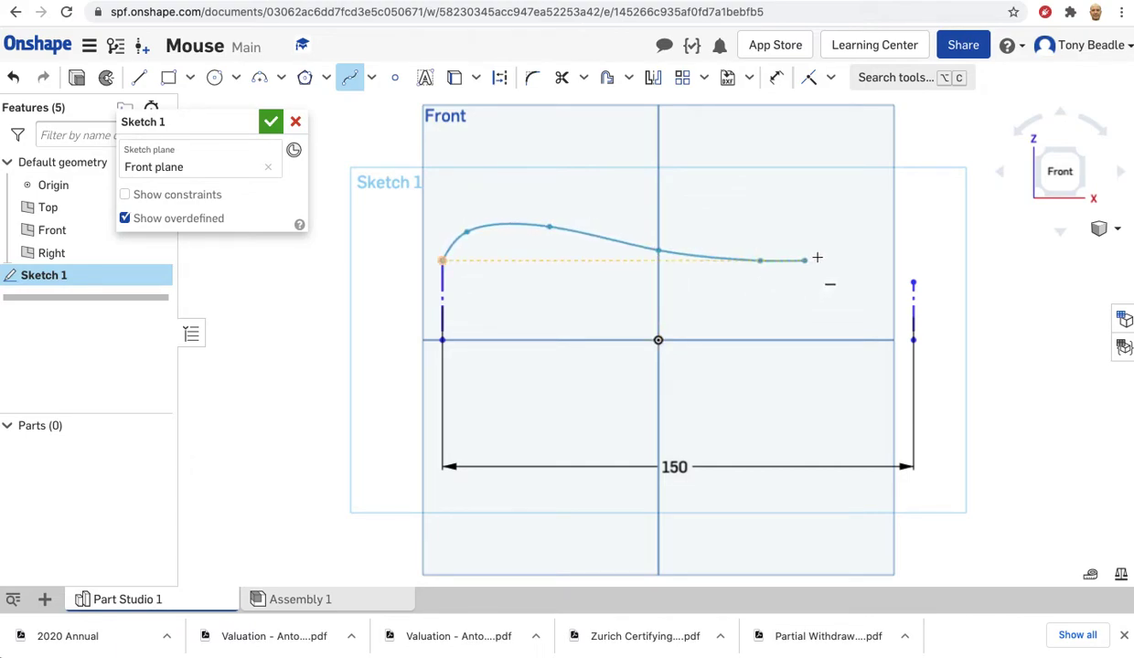
pyautogui.click(829, 262)
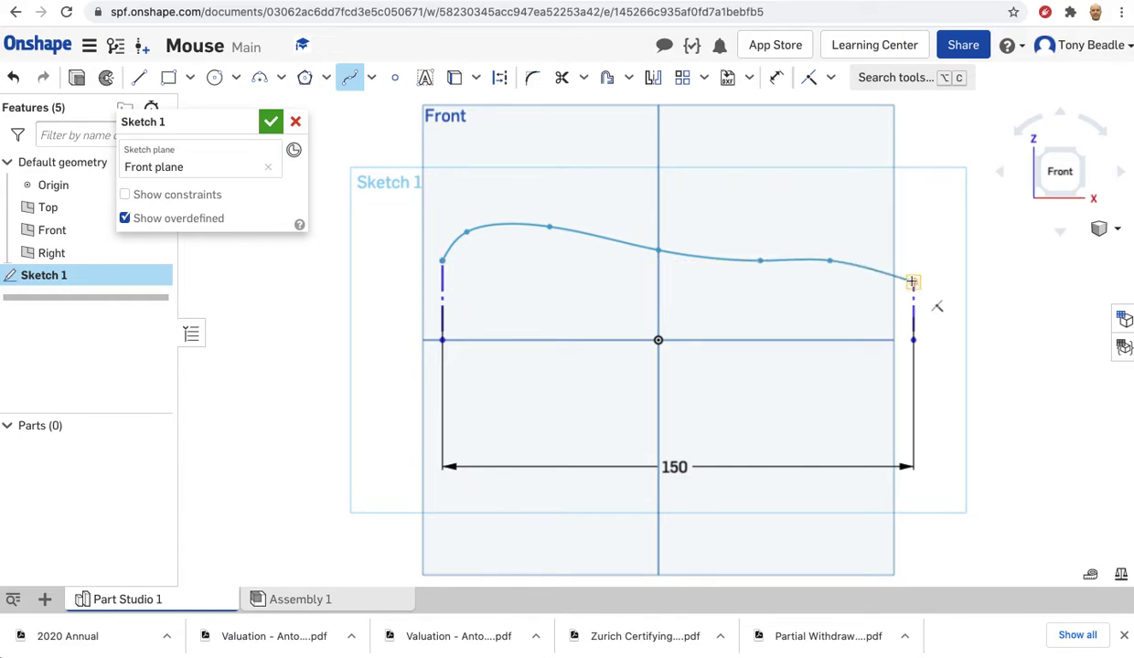
pyautogui.doubleClick(913, 282)
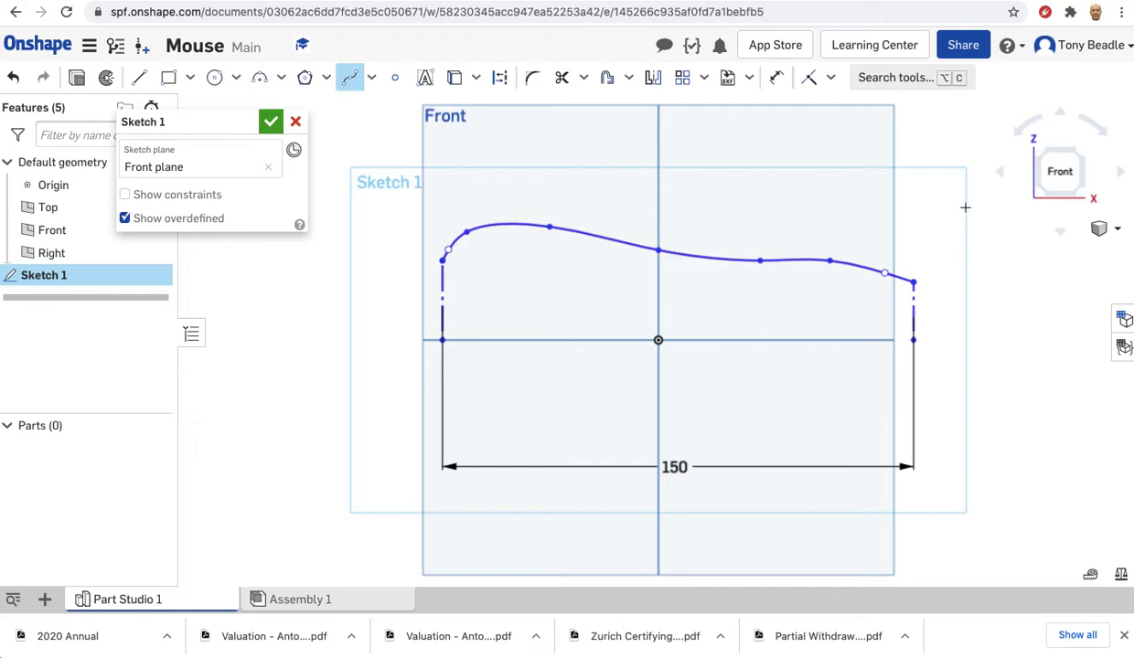
pyautogui.moveTo(1000, 215)
pyautogui.mouseDown(button='right')
pyautogui.moveTo(999, 251)
pyautogui.moveTo(1052, 231)
pyautogui.moveTo(1000, 231)
pyautogui.moveTo(1006, 218)
pyautogui.mouseUp(button='right')
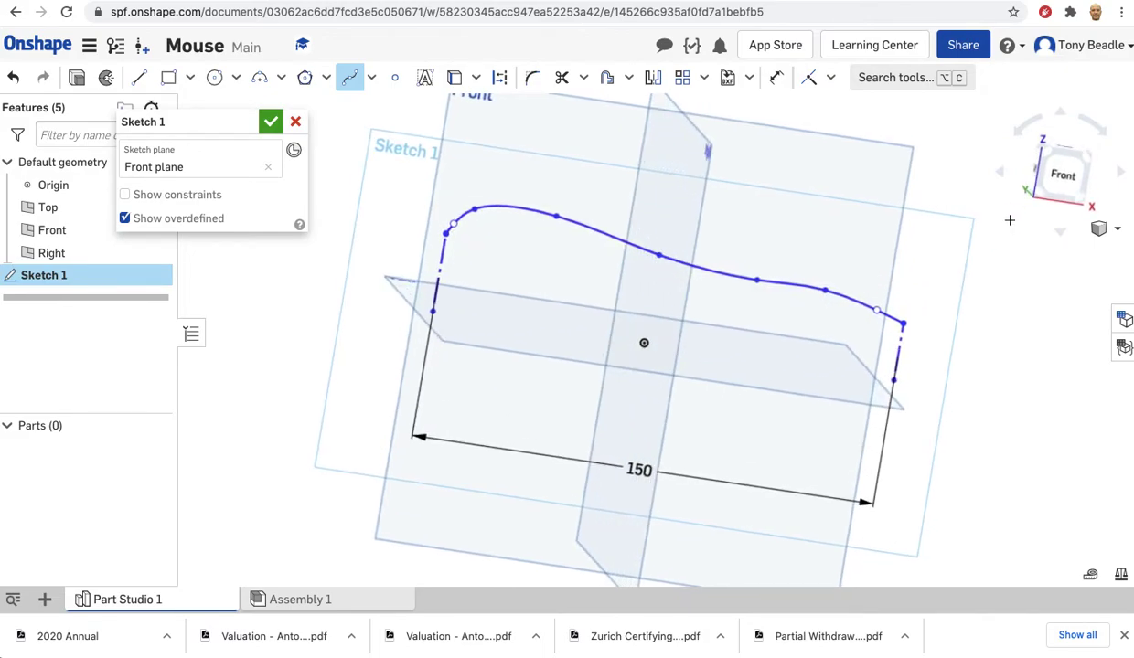
pyautogui.click(270, 122)
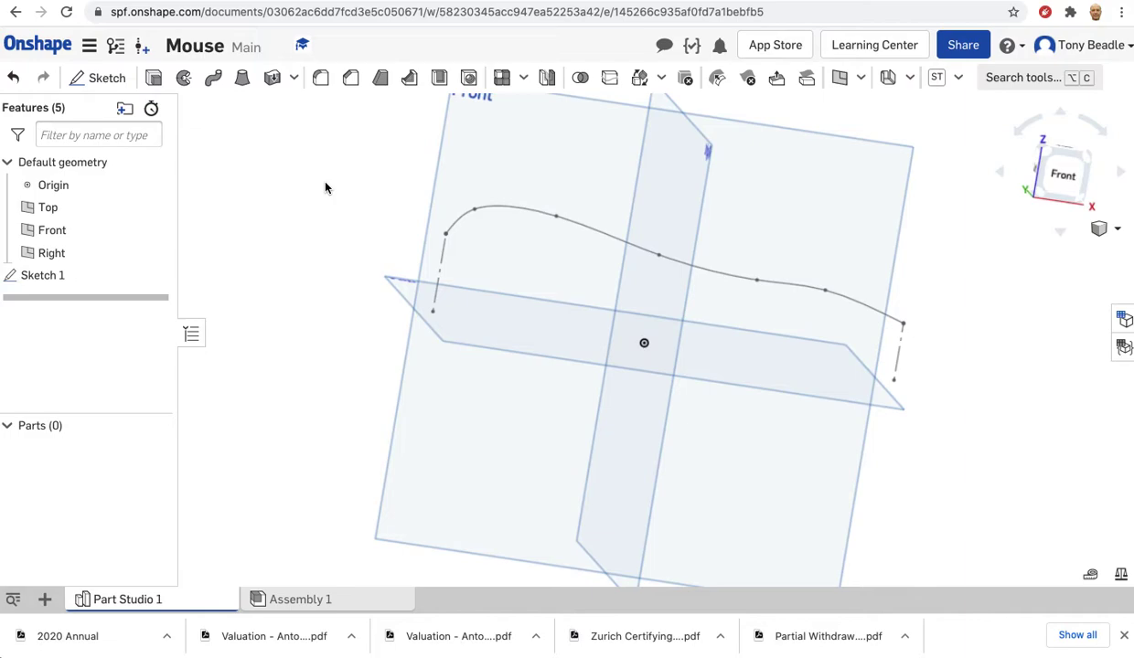
# Start a sketch on the Top plane and draw a vertical construction line about 24 mm long up from the profile's left end.
pyautogui.click(408, 291)
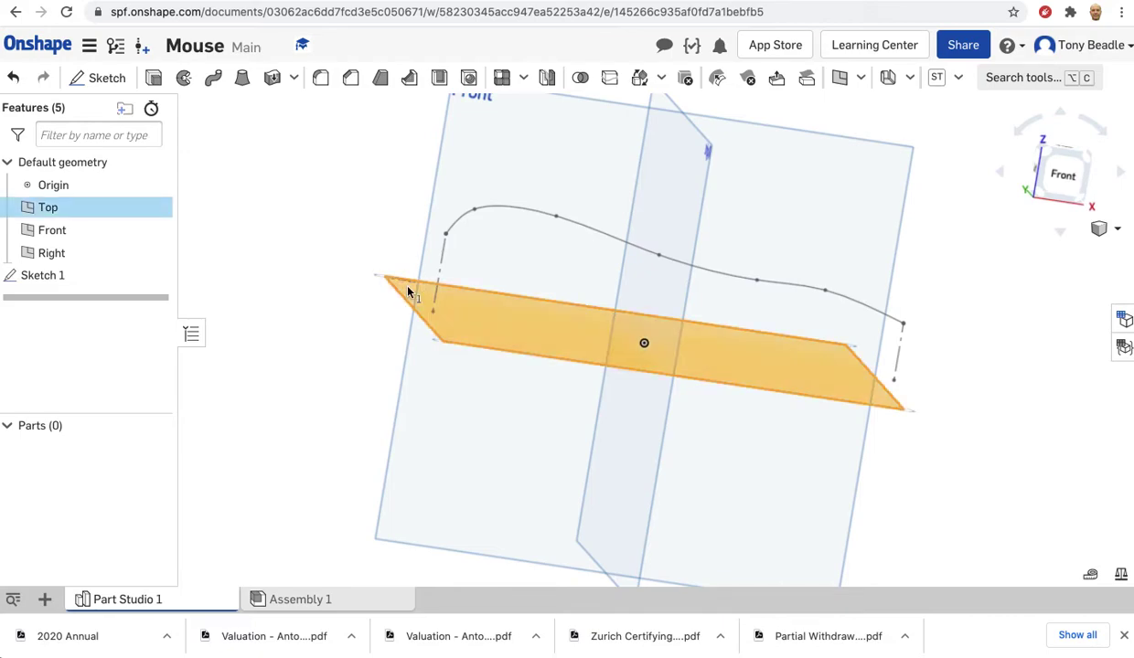
pyautogui.click(277, 162)
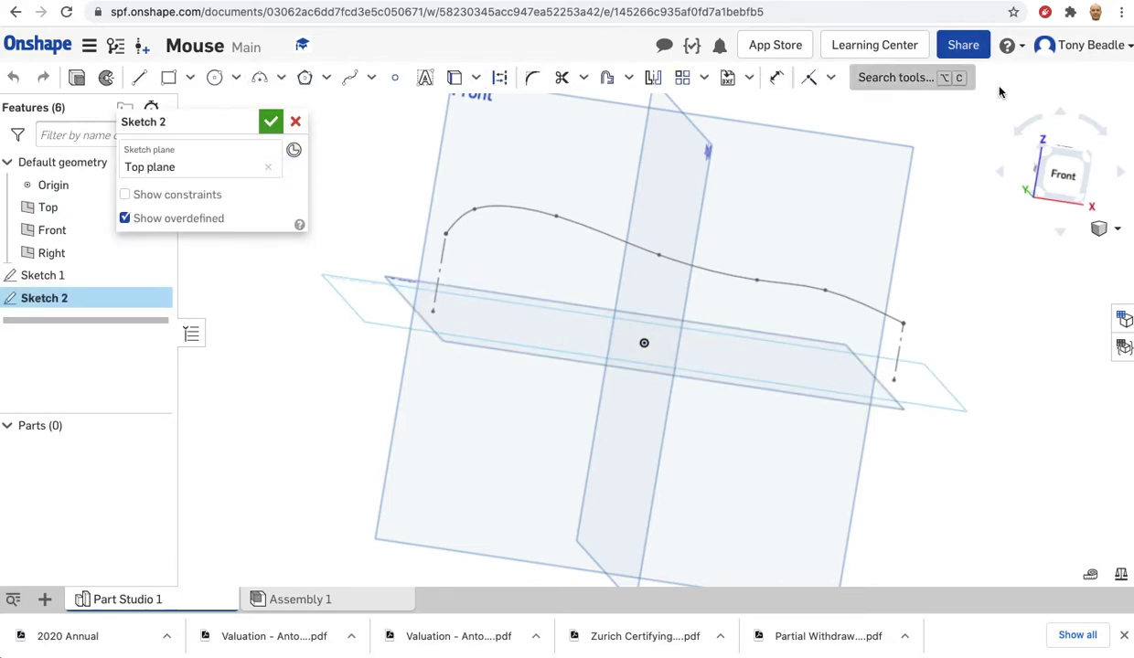
pyautogui.click(1065, 149)
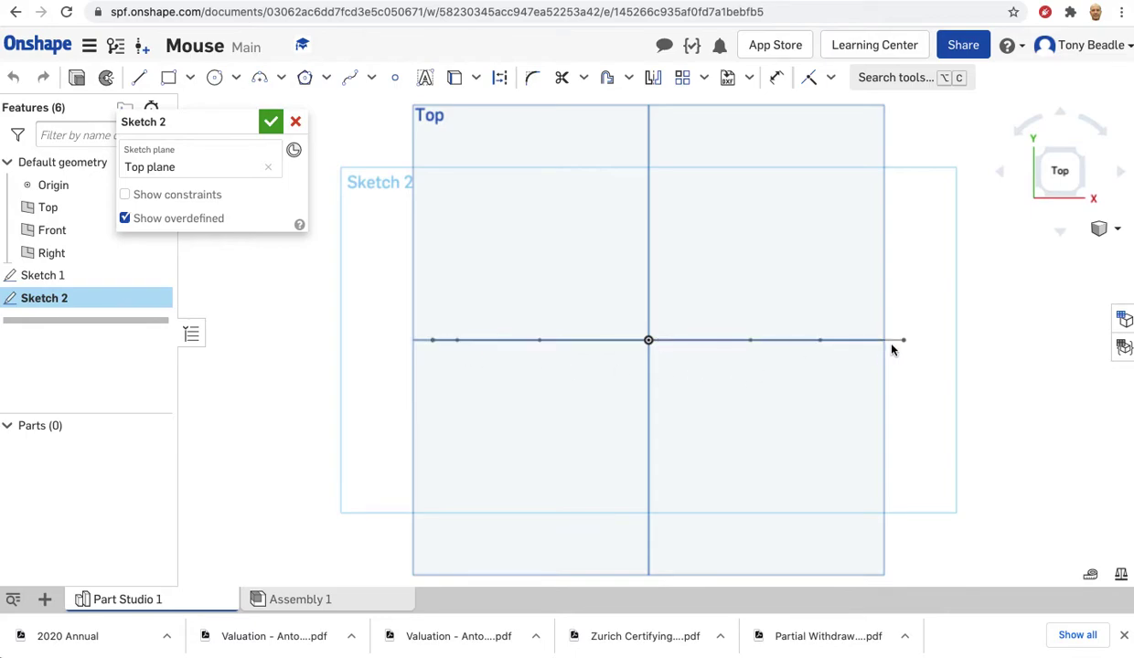
pyautogui.moveTo(929, 357)
pyautogui.mouseDown(button='right')
pyautogui.moveTo(934, 340)
pyautogui.moveTo(932, 359)
pyautogui.mouseUp(button='right')
pyautogui.click(1056, 180)
pyautogui.click(140, 80)
pyautogui.click(498, 80)
pyautogui.click(433, 340)
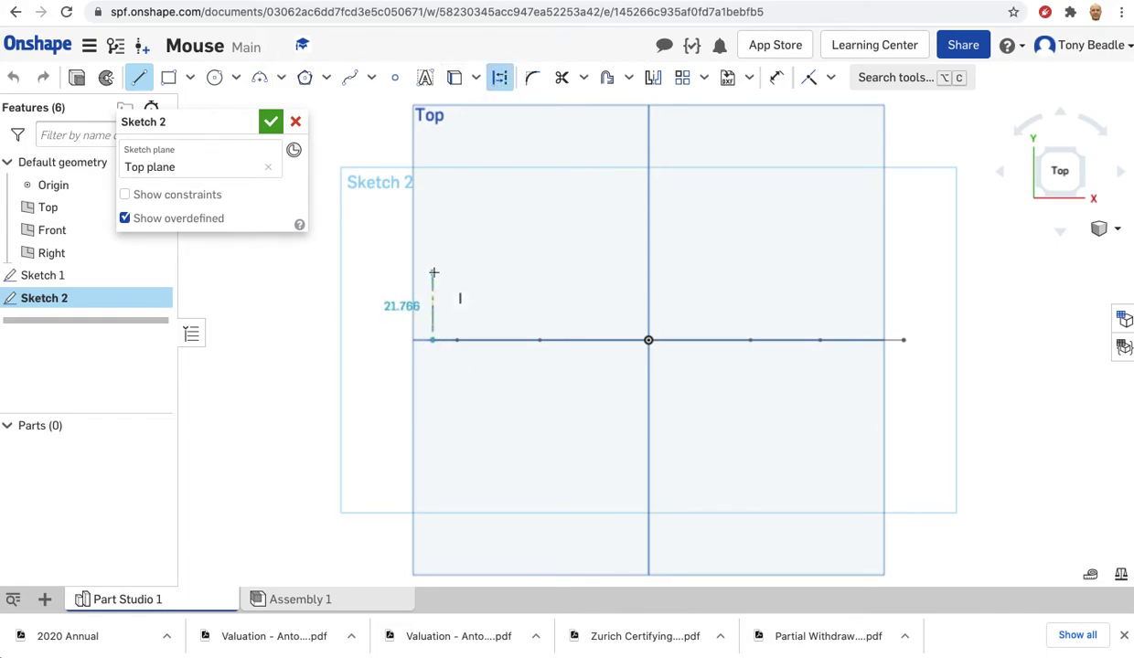
pyautogui.click(434, 267)
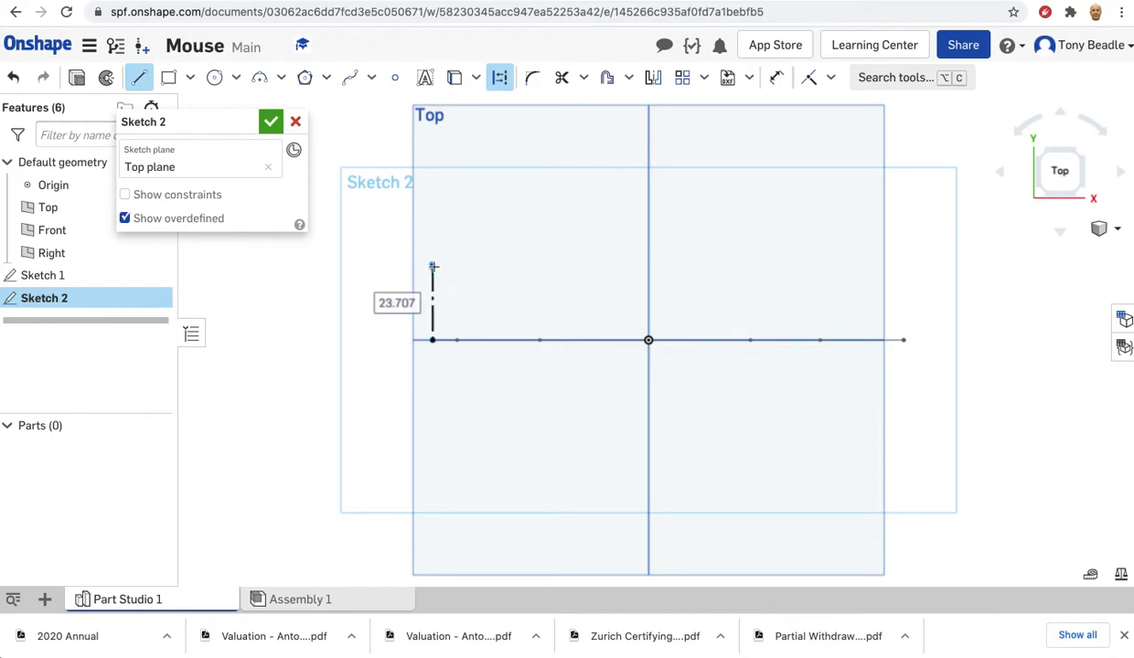
pyautogui.press('Escape')
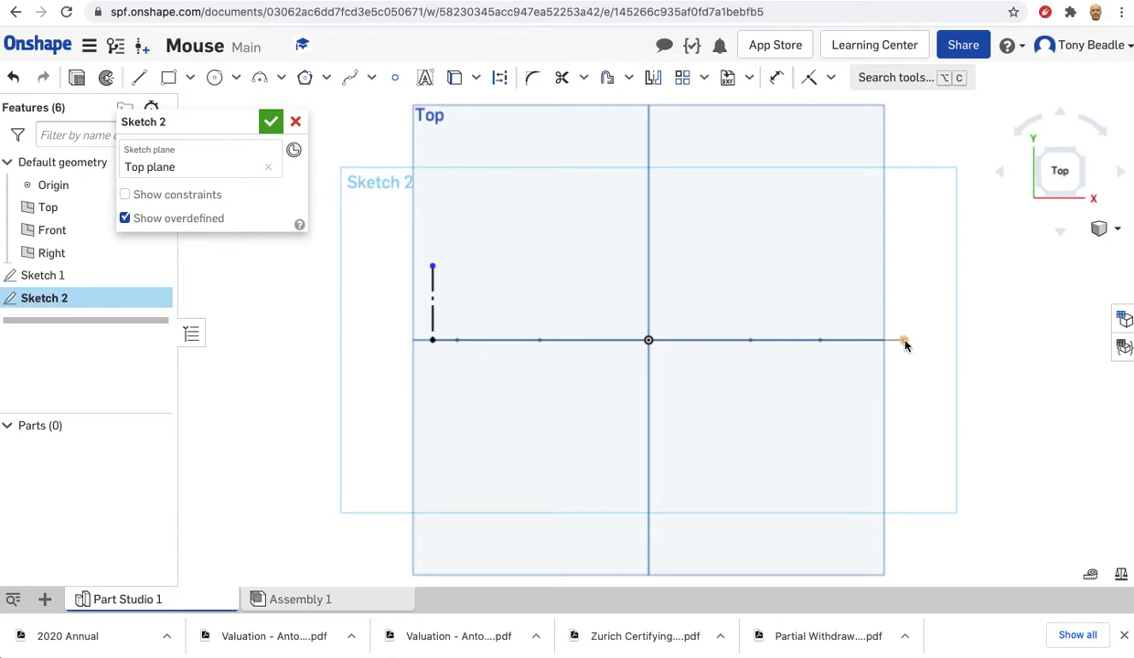
# Draw a second vertical construction line about 21 mm long up from the profile's right end.
pyautogui.click(140, 78)
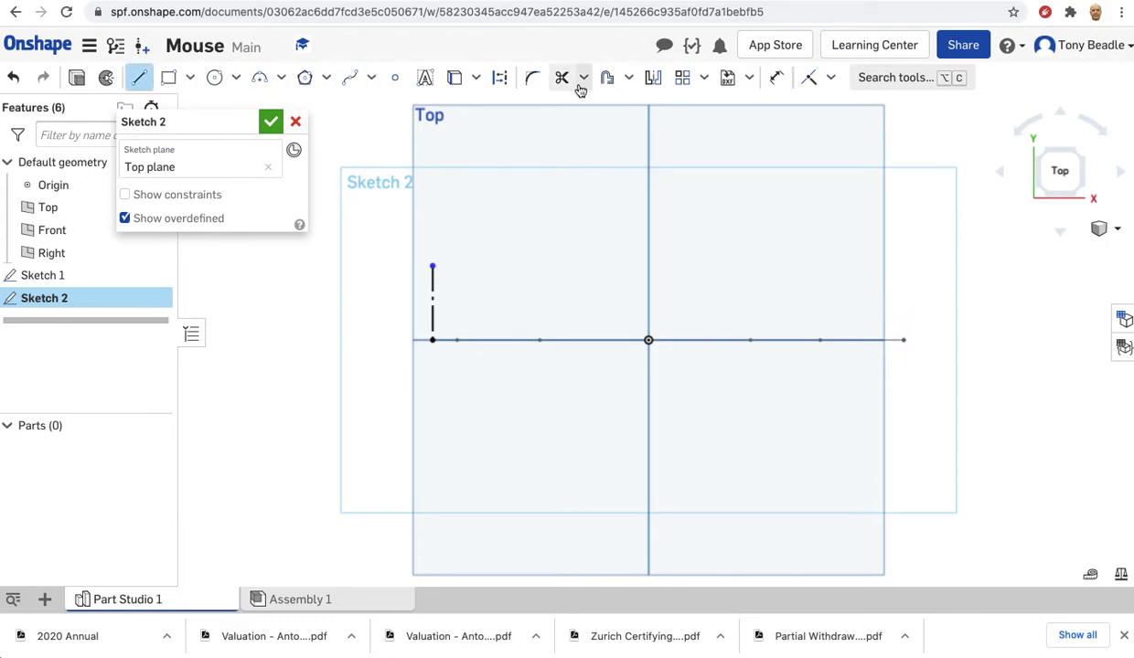
pyautogui.click(904, 340)
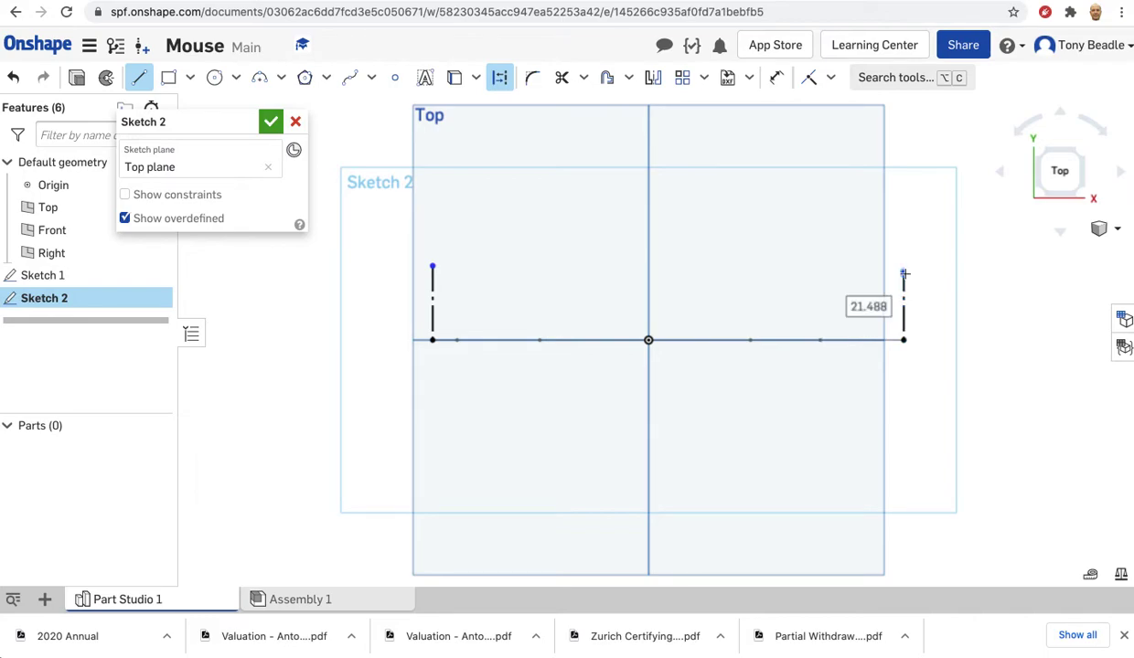
pyautogui.click(904, 273)
pyautogui.press('Escape')
# Draw the mouse outline spline on the Top plane between the lower ends of the two construction lines through six intermediate points.
pyautogui.moveTo(941, 391)
pyautogui.mouseDown(button='right')
pyautogui.moveTo(950, 375)
pyautogui.moveTo(969, 383)
pyautogui.moveTo(942, 382)
pyautogui.moveTo(944, 405)
pyautogui.mouseUp(button='right')
pyautogui.click(1060, 170)
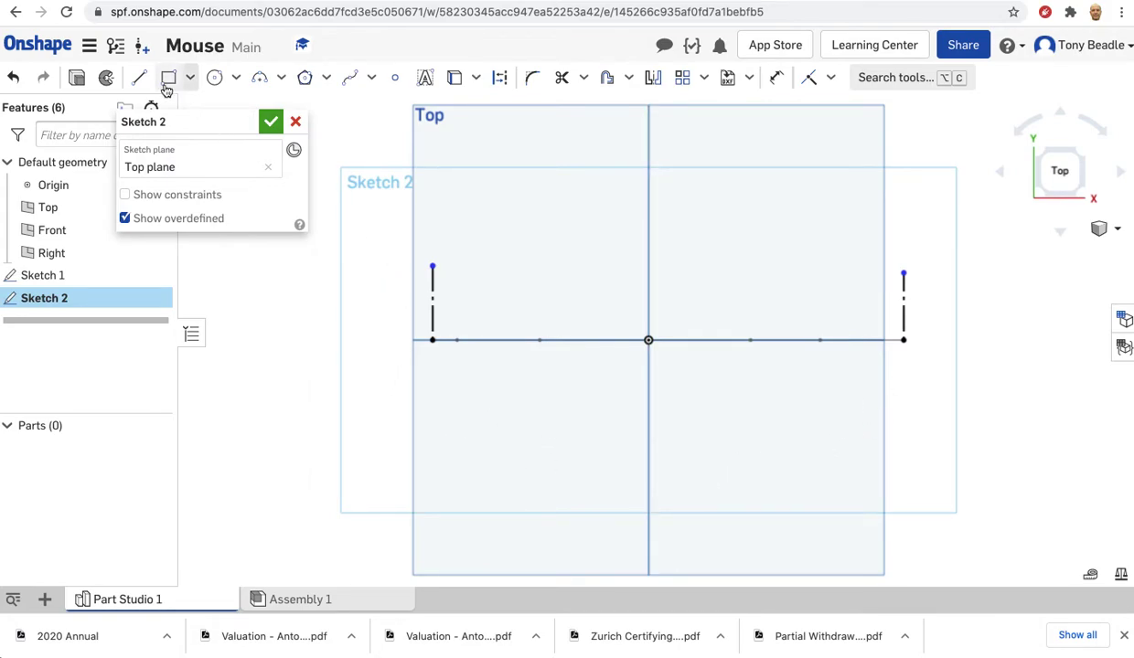
pyautogui.click(350, 83)
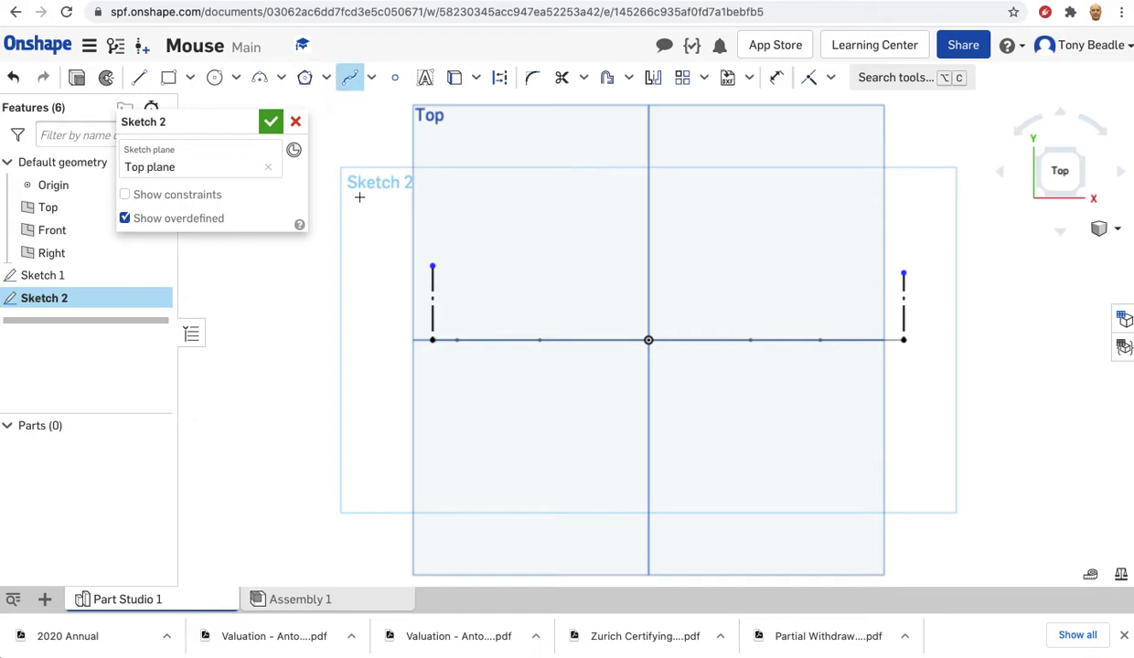
pyautogui.click(433, 343)
pyautogui.click(438, 391)
pyautogui.click(485, 426)
pyautogui.click(597, 448)
pyautogui.click(694, 439)
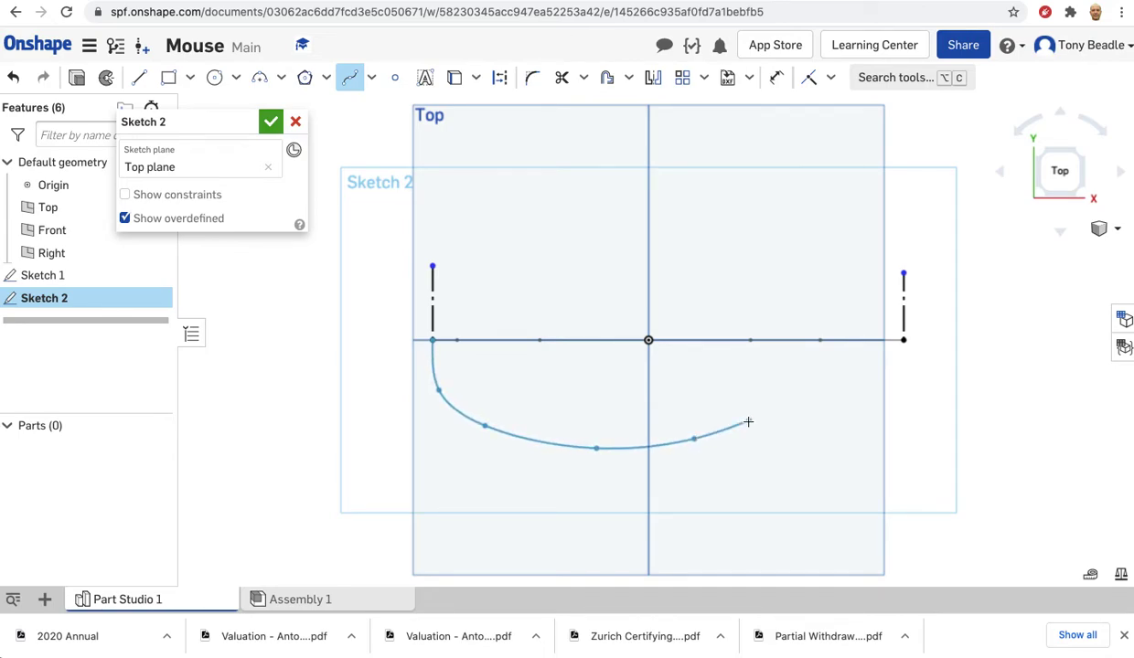
pyautogui.click(800, 416)
pyautogui.click(896, 420)
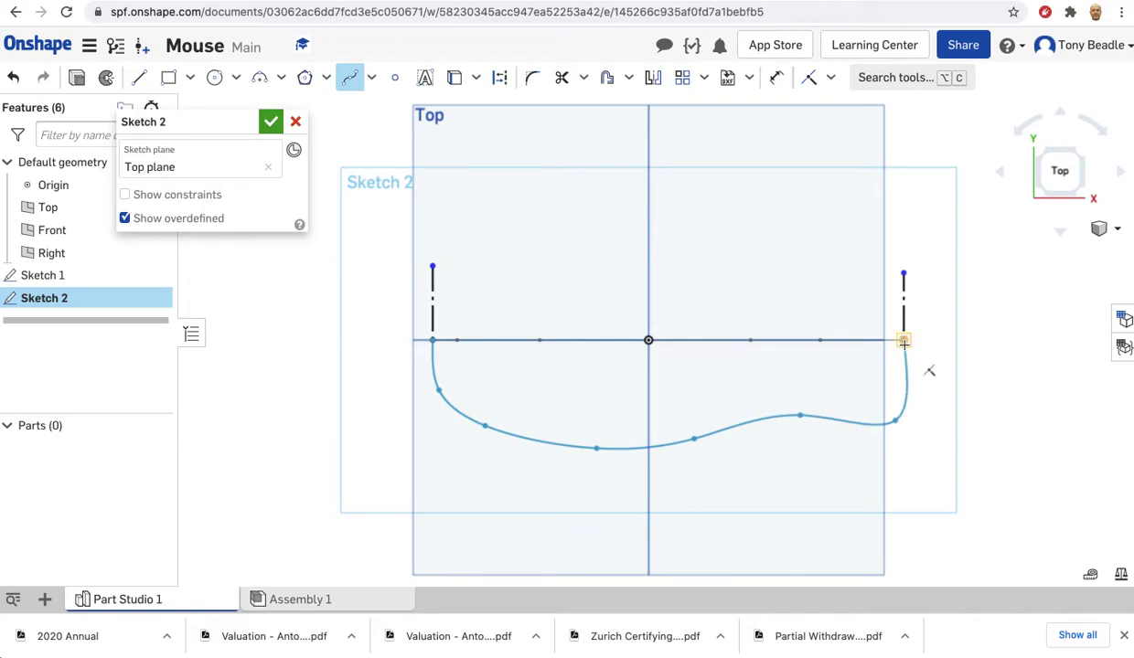
pyautogui.doubleClick(903, 342)
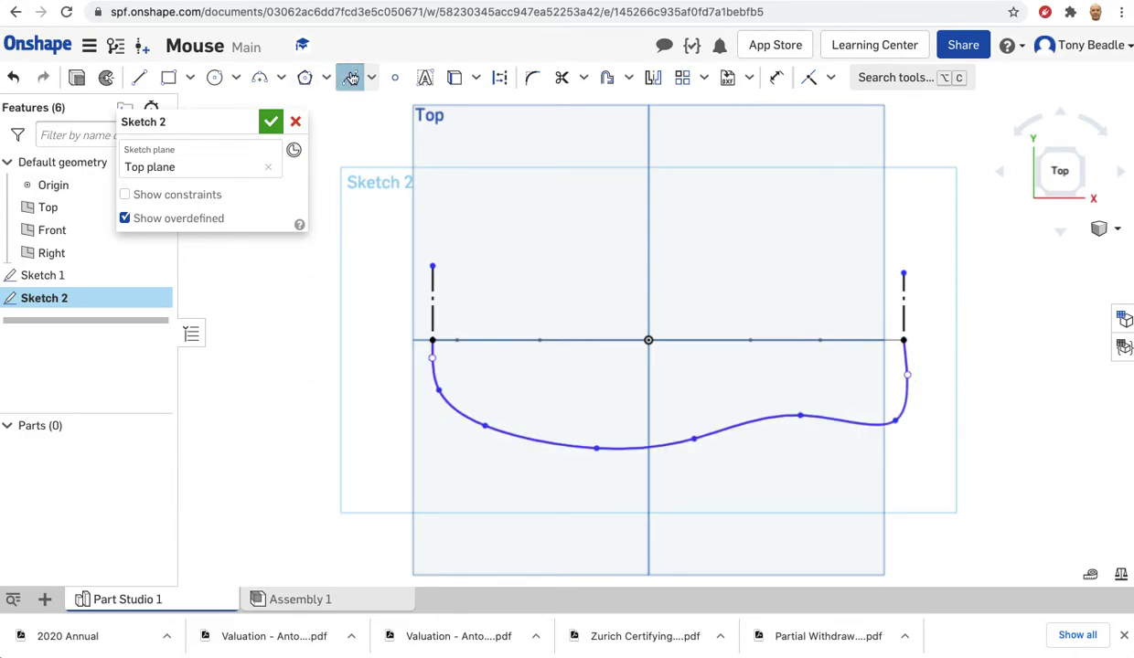
# Reshape the outline spline by pulling its right-end tangent handle inward and moving the fifth intermediate point slightly outward, and finish the sketch.
pyautogui.moveTo(908, 378); pyautogui.dragTo(897, 375)
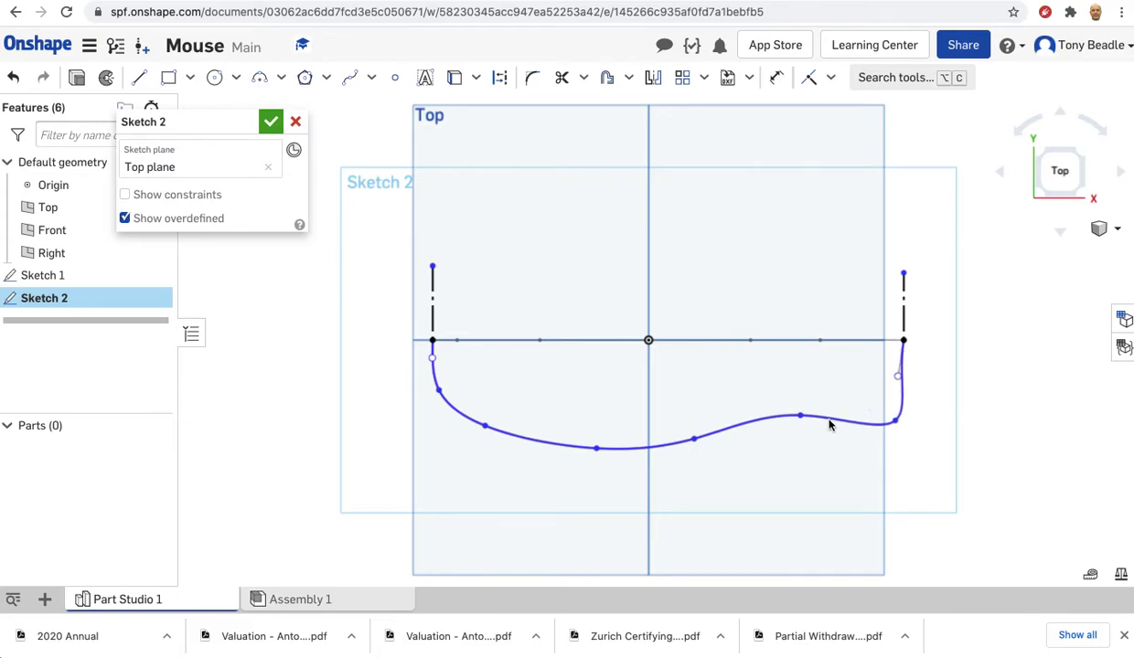
pyautogui.click(802, 417)
pyautogui.moveTo(802, 417); pyautogui.dragTo(787, 425)
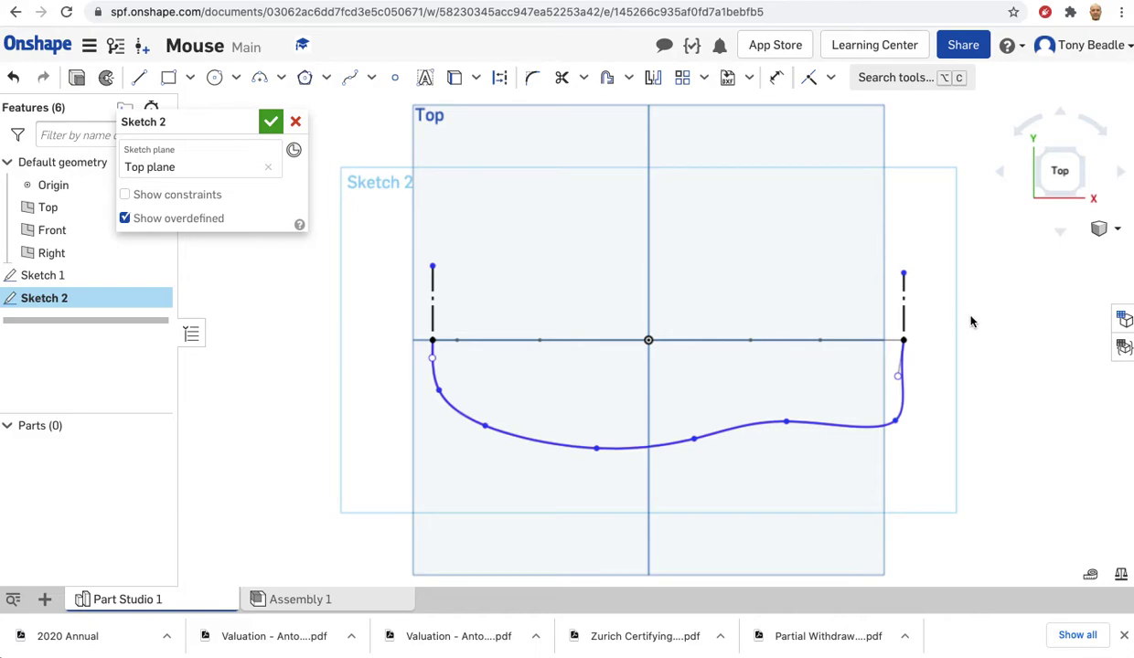
pyautogui.click(271, 124)
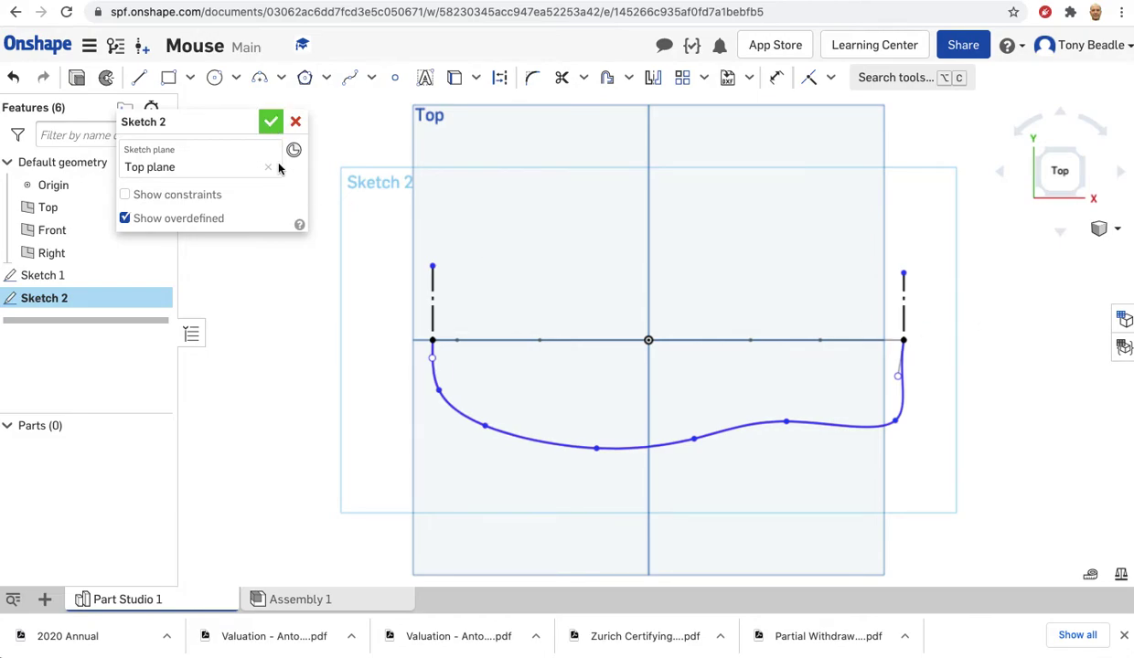
# Create a projected curve from the side-profile spline of Sketch 1 and the outline spline of Sketch 2.
pyautogui.moveTo(994, 360); pyautogui.dragTo(1014, 318, button='right')
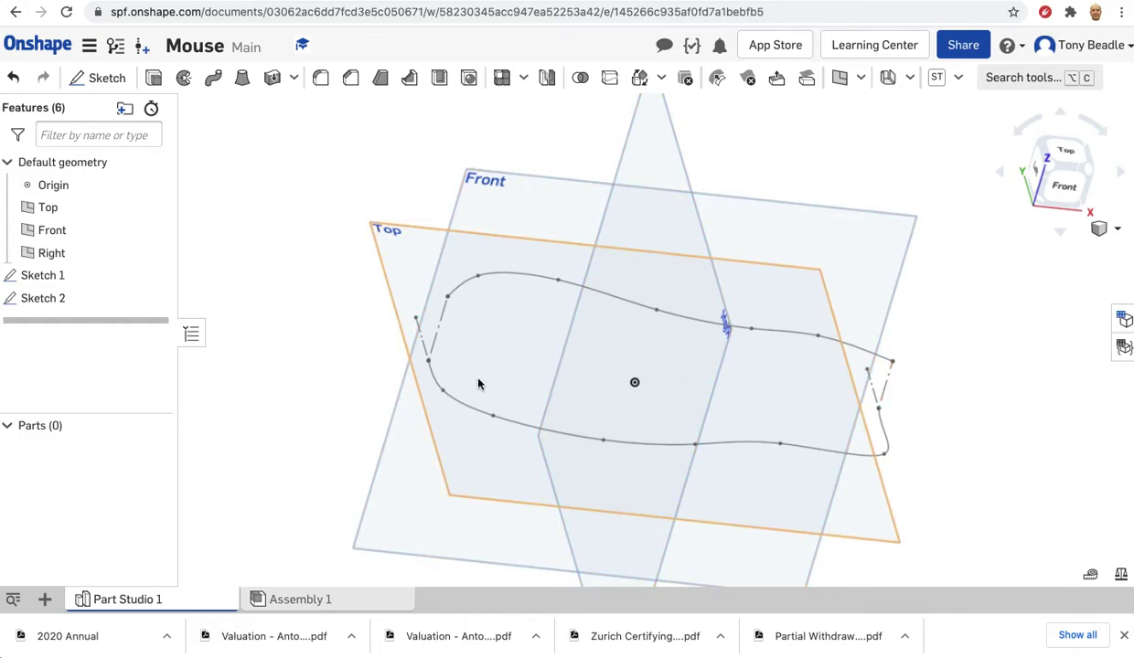
pyautogui.moveTo(235, 448)
pyautogui.mouseDown(button='right')
pyautogui.moveTo(307, 466)
pyautogui.moveTo(274, 469)
pyautogui.mouseUp(button='right')
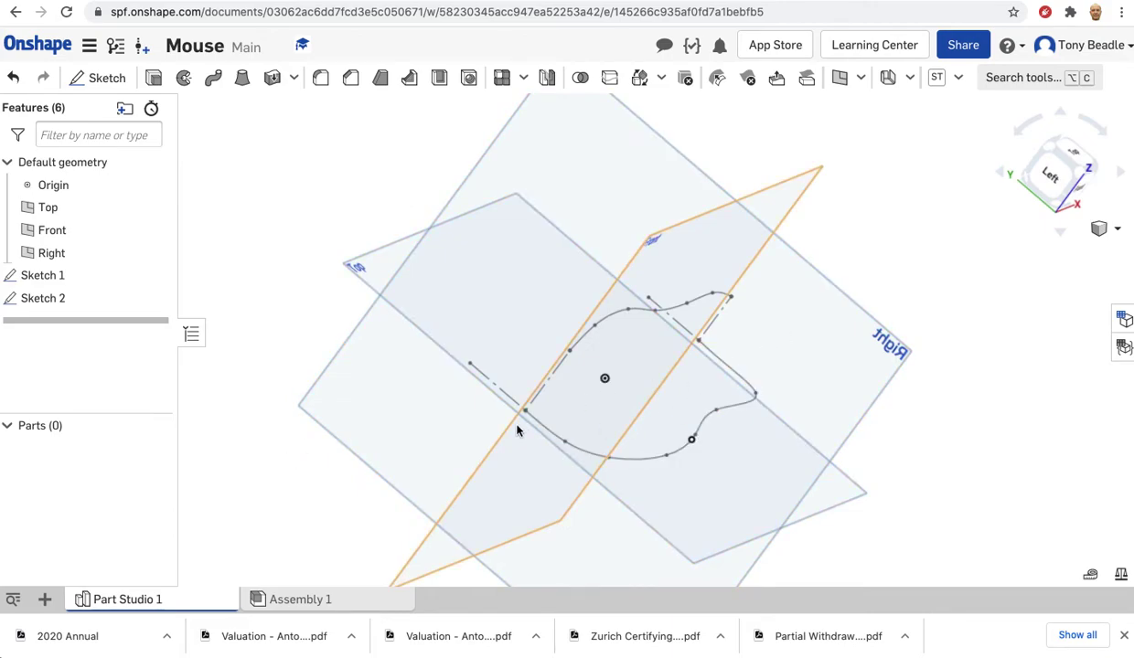
pyautogui.moveTo(983, 383); pyautogui.dragTo(962, 372, button='right')
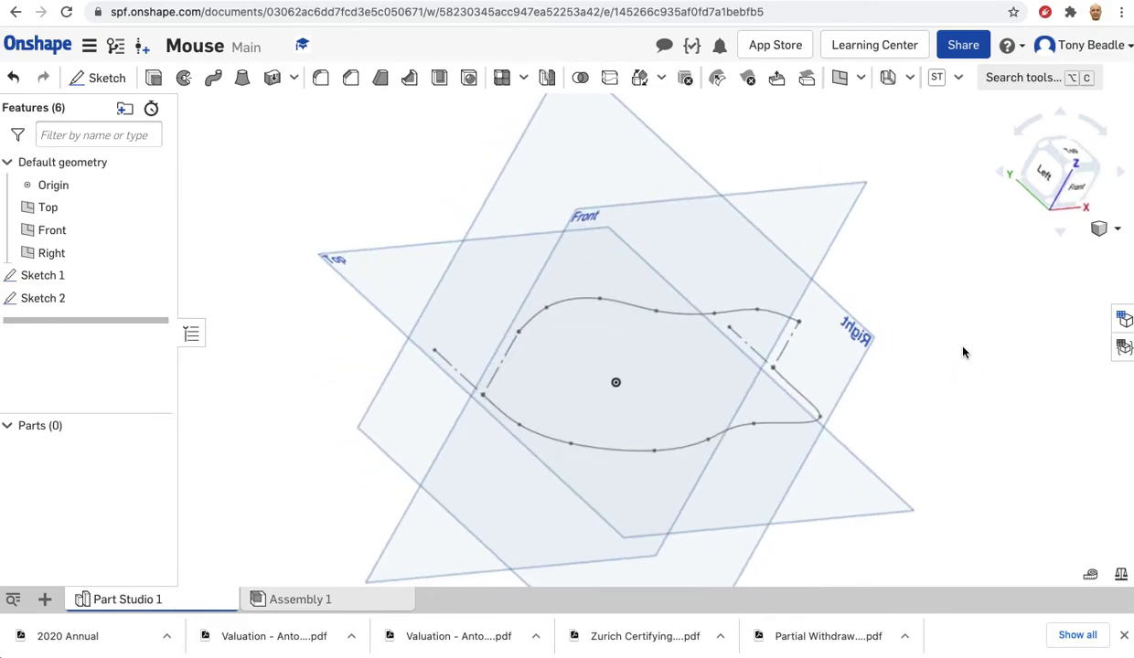
pyautogui.click(861, 79)
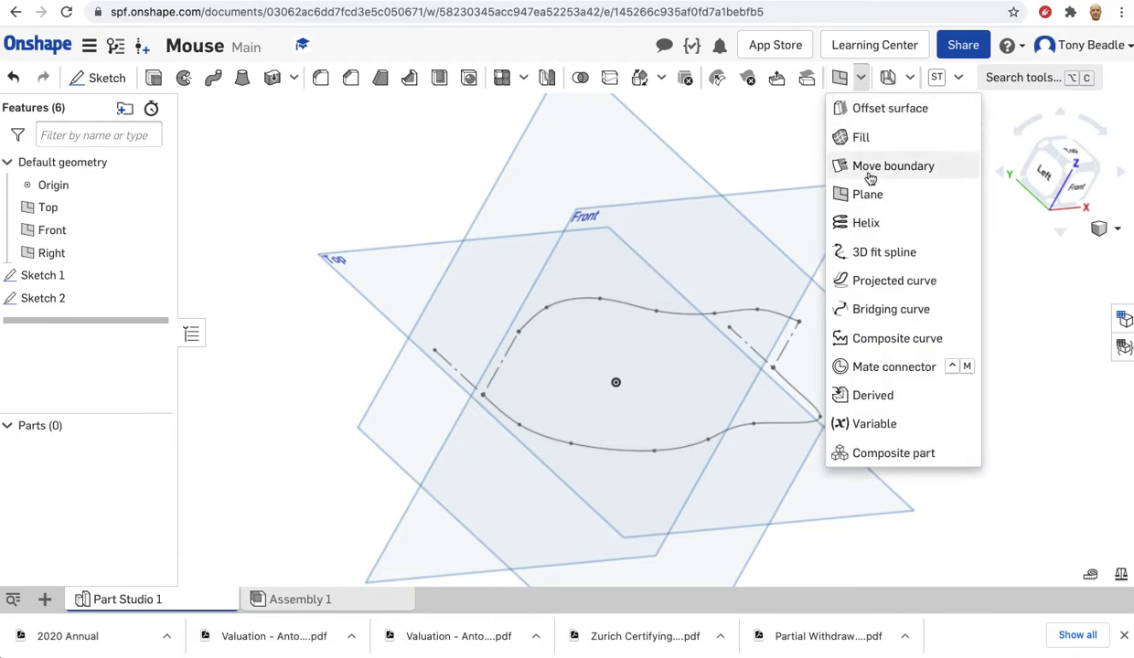
pyautogui.click(884, 285)
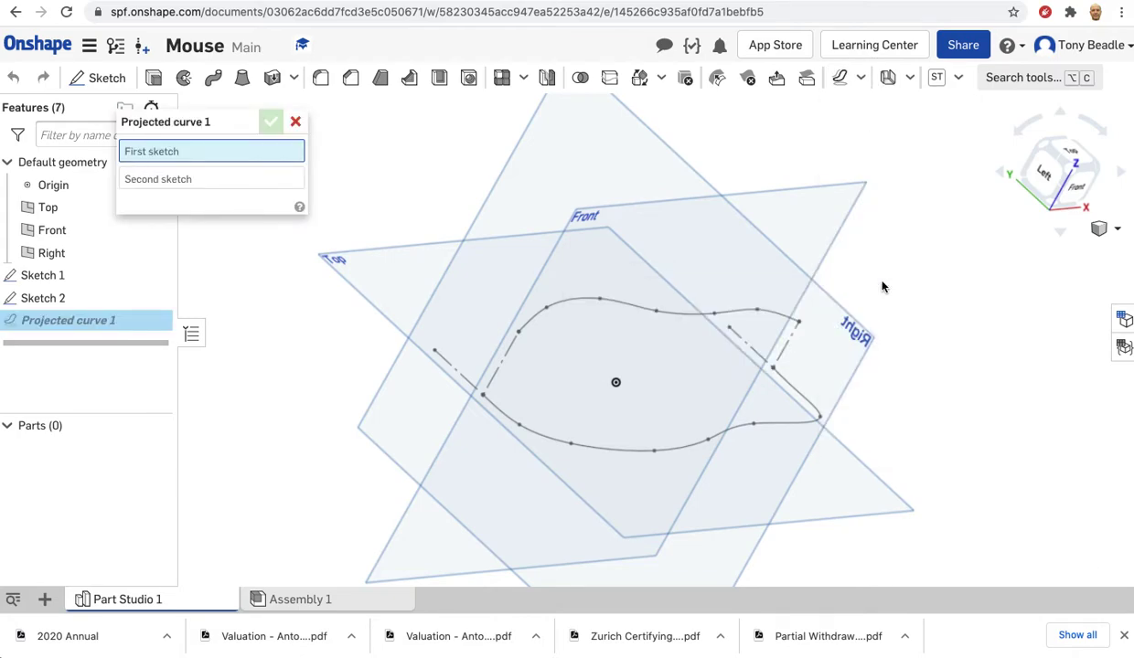
pyautogui.click(566, 306)
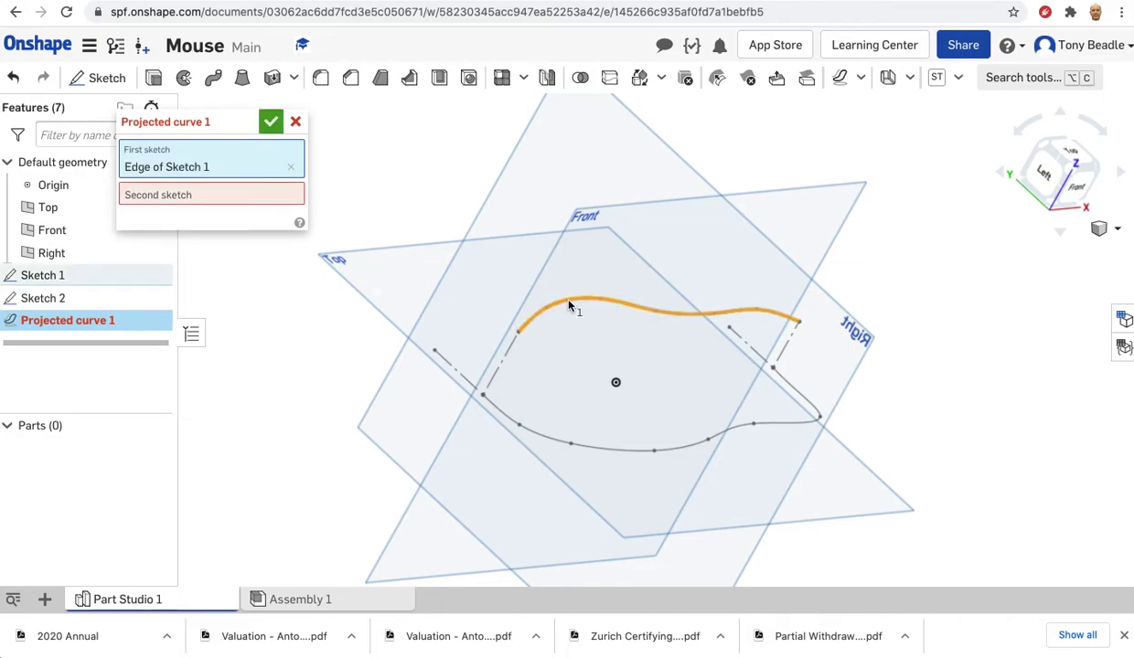
pyautogui.click(292, 199)
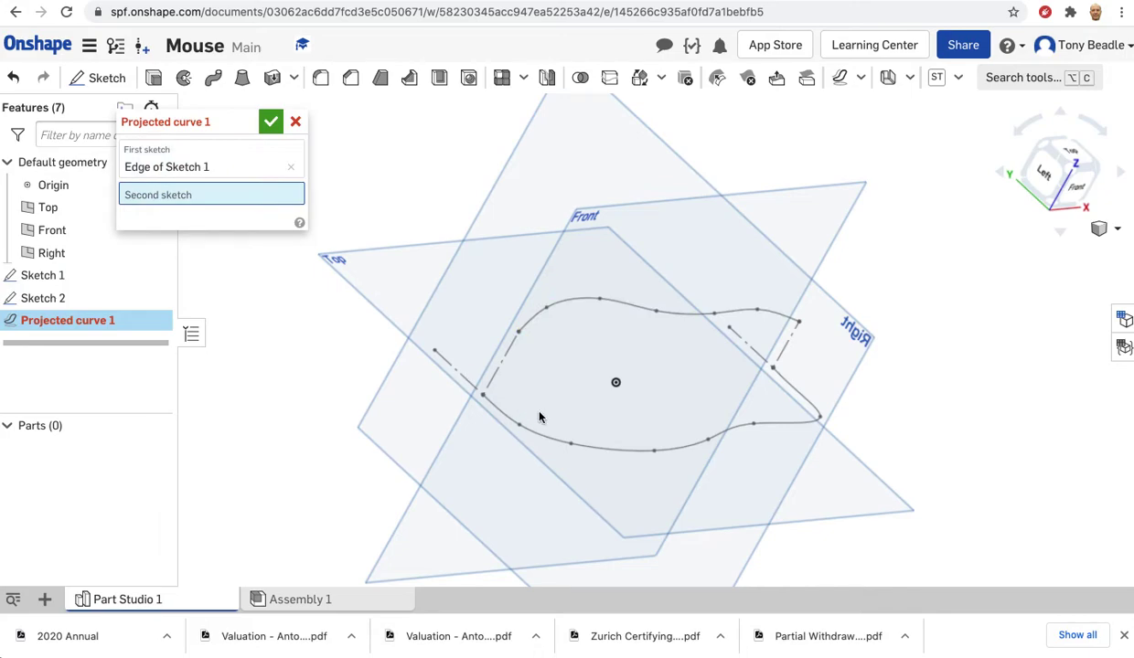
pyautogui.click(555, 443)
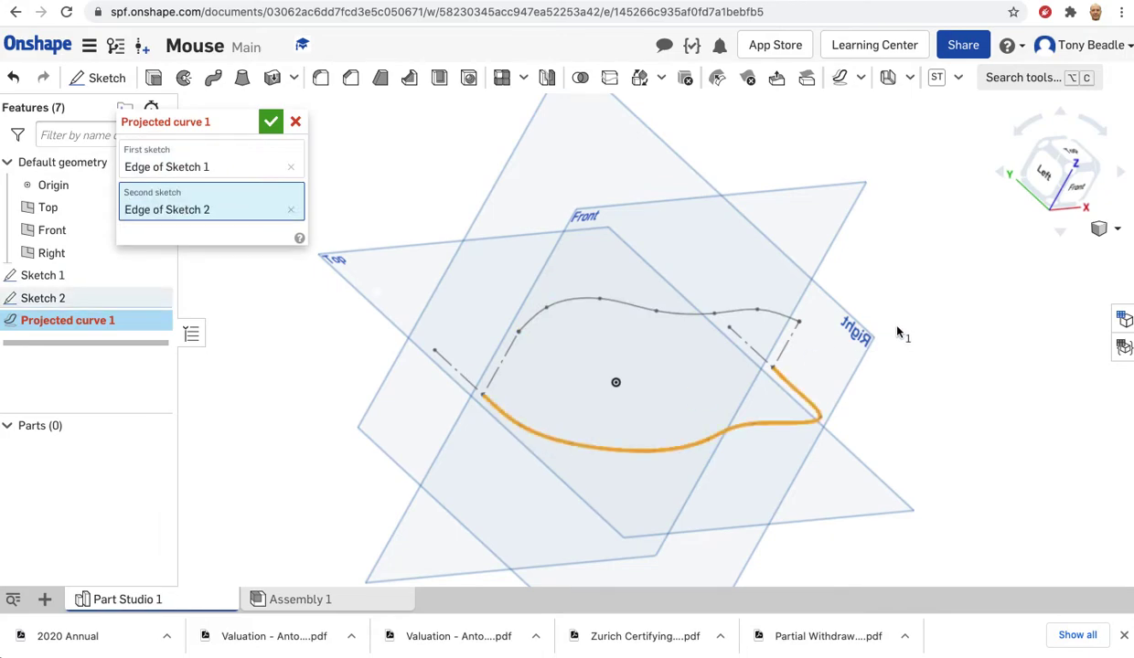
pyautogui.moveTo(1006, 343)
pyautogui.mouseDown(button='right')
pyautogui.moveTo(987, 331)
pyautogui.moveTo(976, 344)
pyautogui.moveTo(423, 289)
pyautogui.mouseUp(button='right')
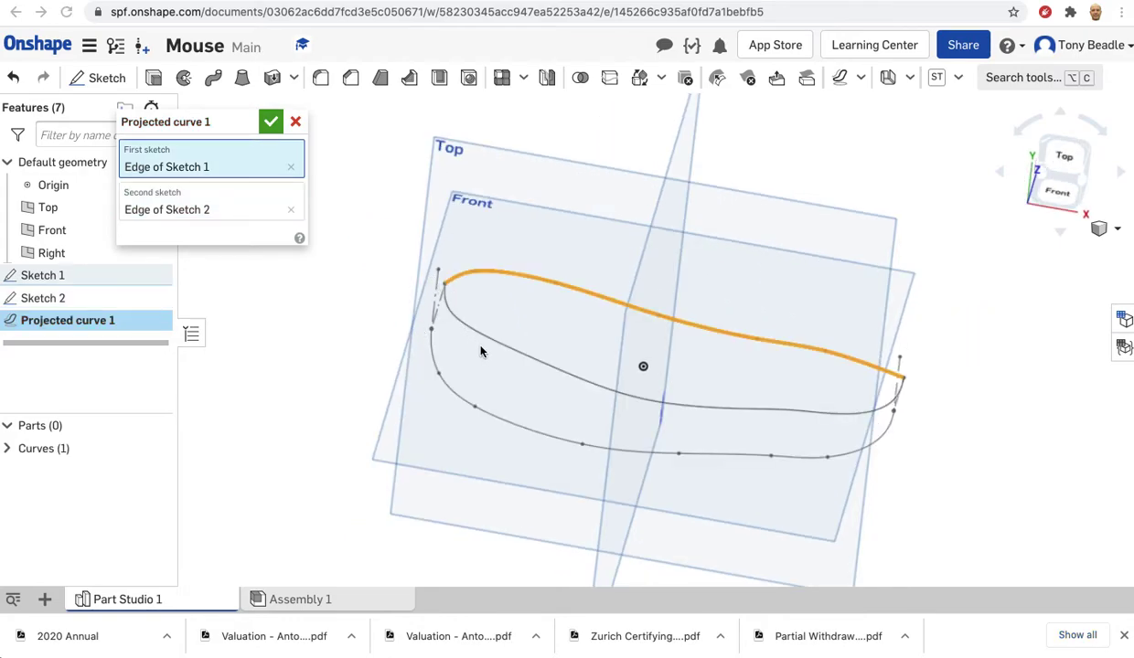
pyautogui.moveTo(953, 410); pyautogui.dragTo(924, 412, button='right')
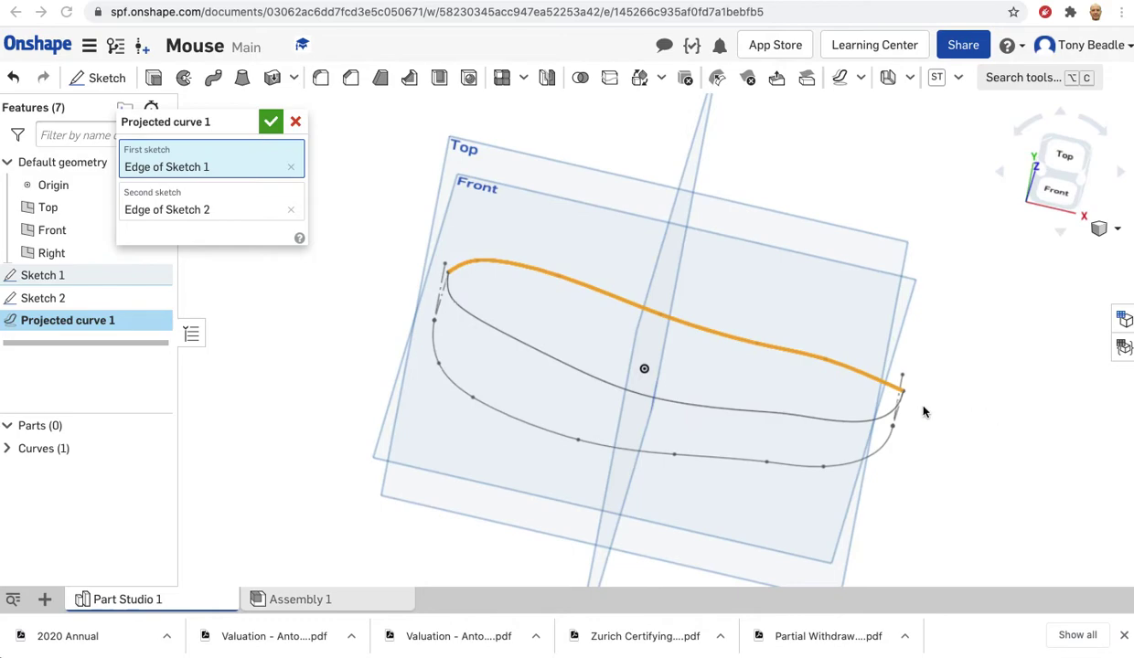
pyautogui.moveTo(416, 370); pyautogui.dragTo(348, 281, button='right')
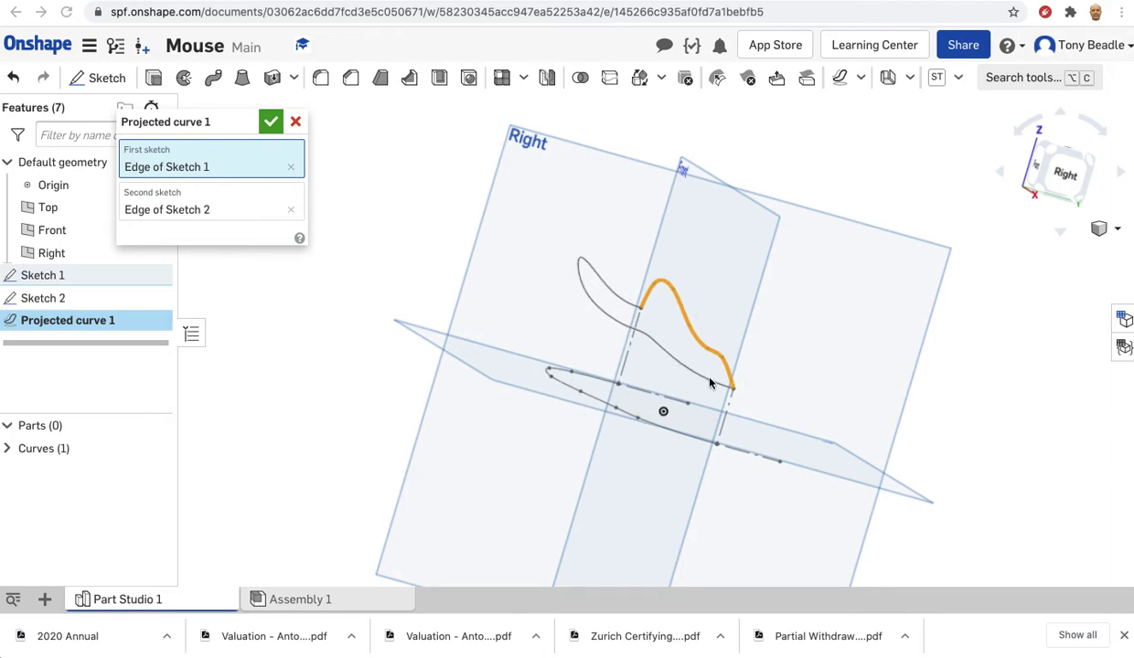
pyautogui.moveTo(345, 308)
pyautogui.mouseDown(button='right')
pyautogui.moveTo(324, 300)
pyautogui.moveTo(323, 281)
pyautogui.moveTo(307, 289)
pyautogui.moveTo(360, 308)
pyautogui.moveTo(363, 333)
pyautogui.moveTo(357, 324)
pyautogui.mouseUp(button='right')
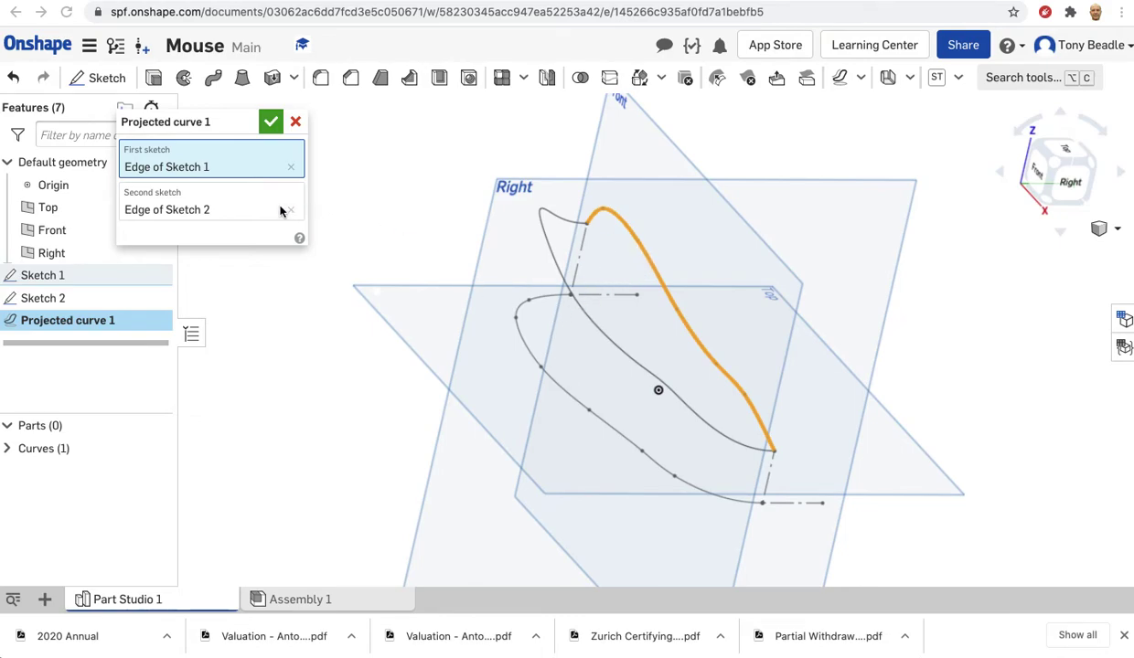
pyautogui.click(271, 123)
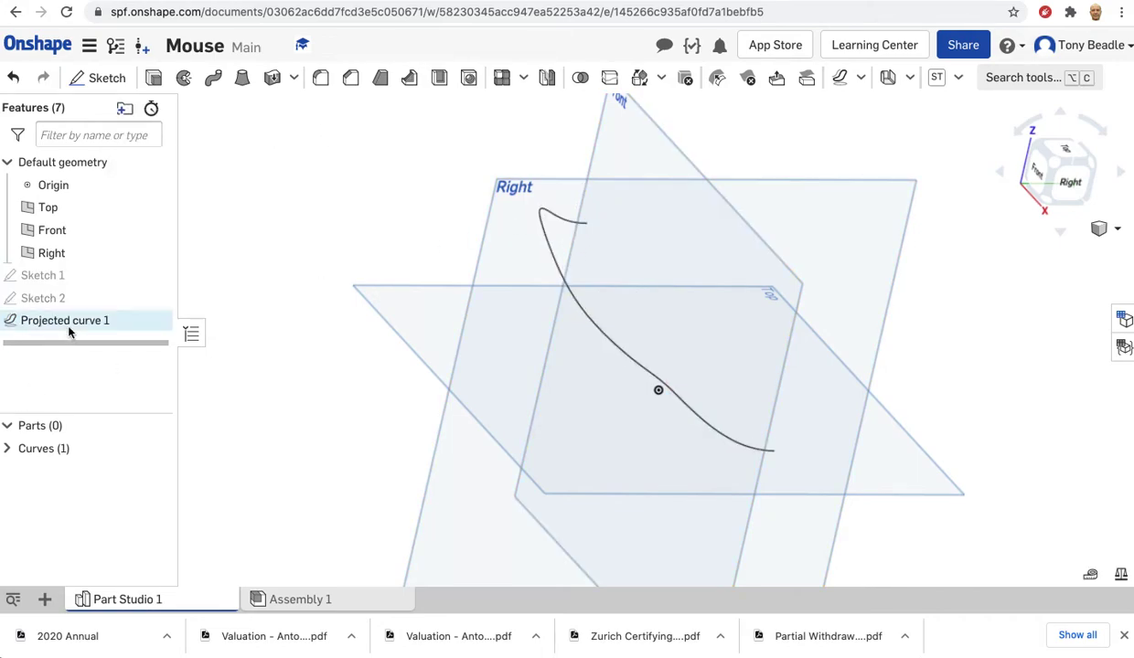
# Show Sketch 2 and Sketch 1 again, and loft a new surface between the Top-plane outline spline and the projected curve.
pyautogui.click(155, 298)
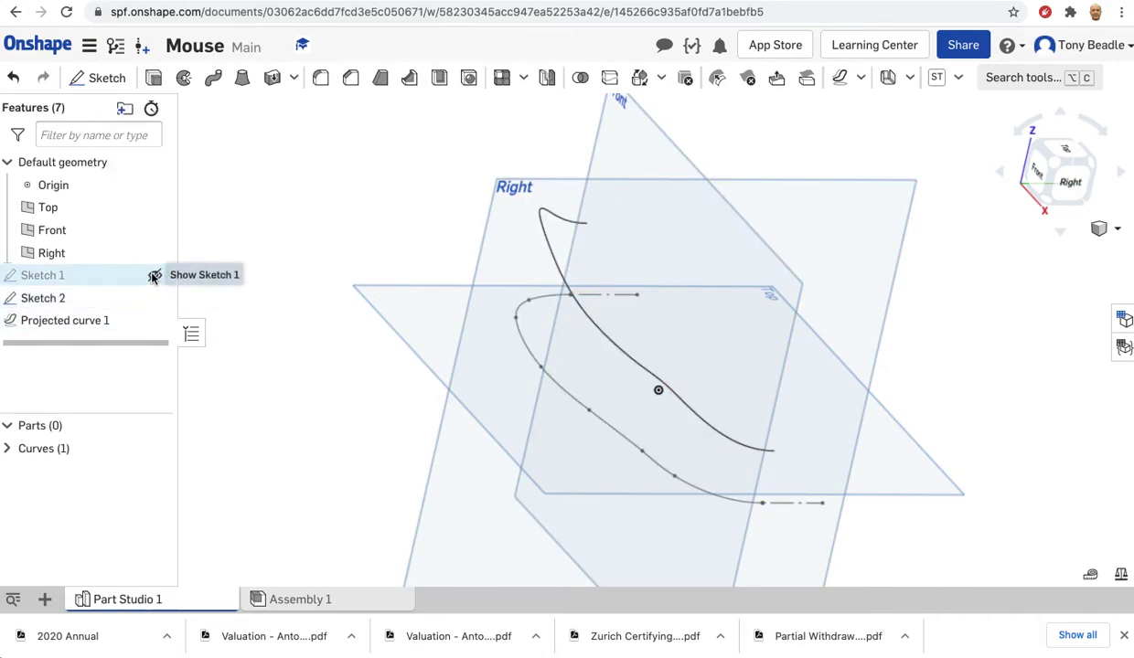
pyautogui.click(156, 275)
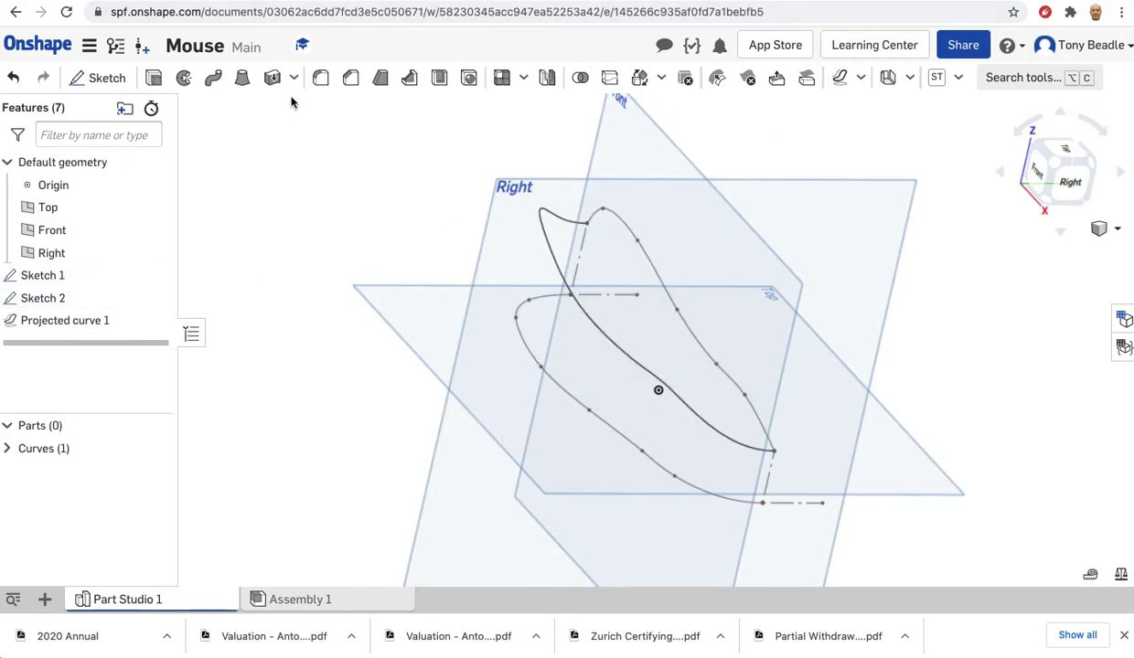
pyautogui.click(242, 82)
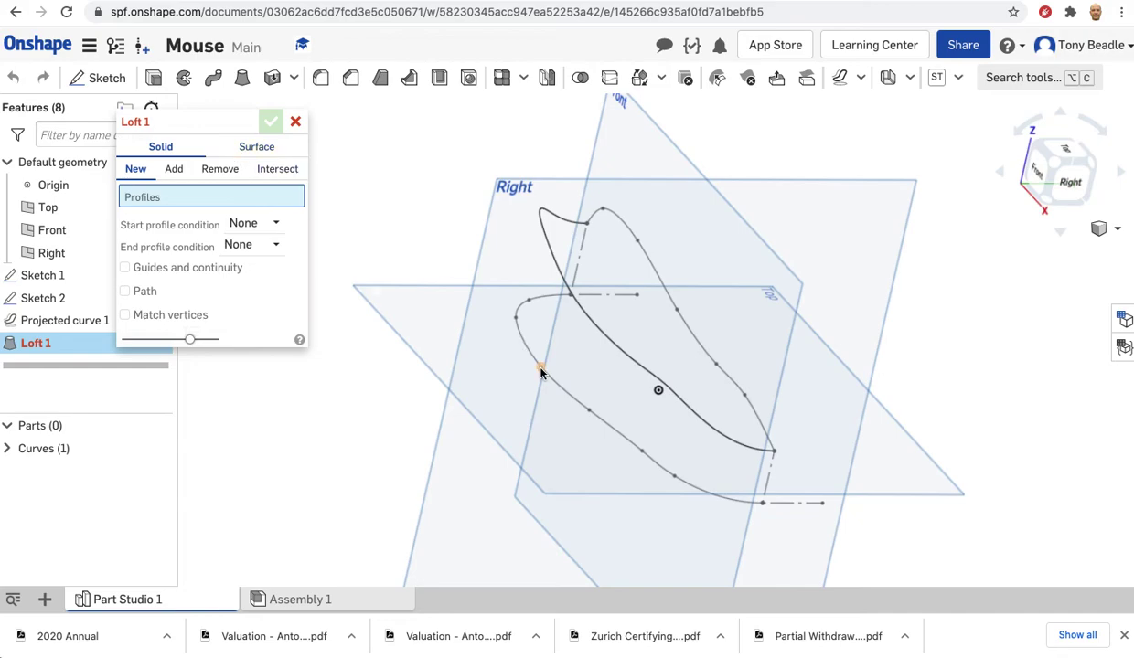
pyautogui.click(234, 140)
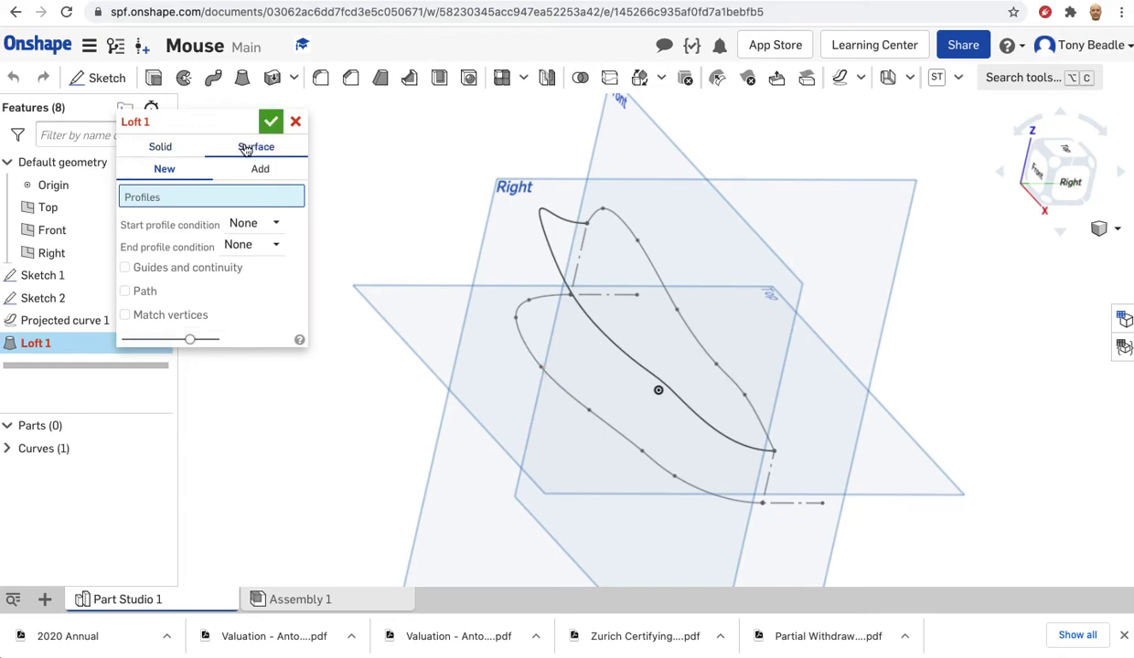
pyautogui.click(530, 357)
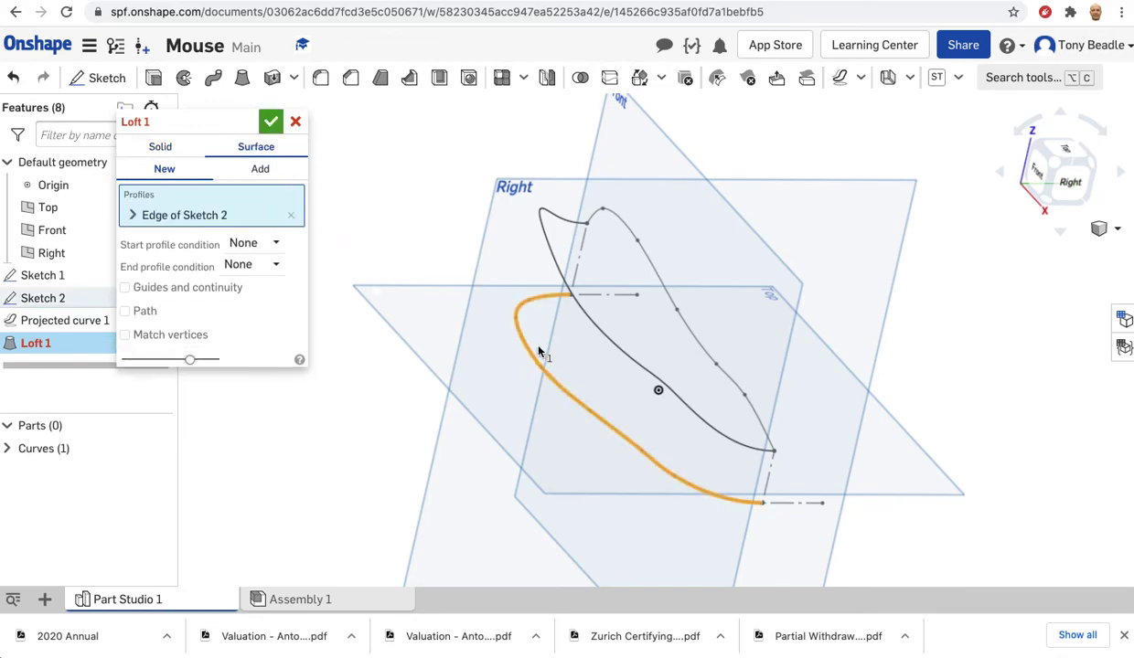
pyautogui.click(547, 252)
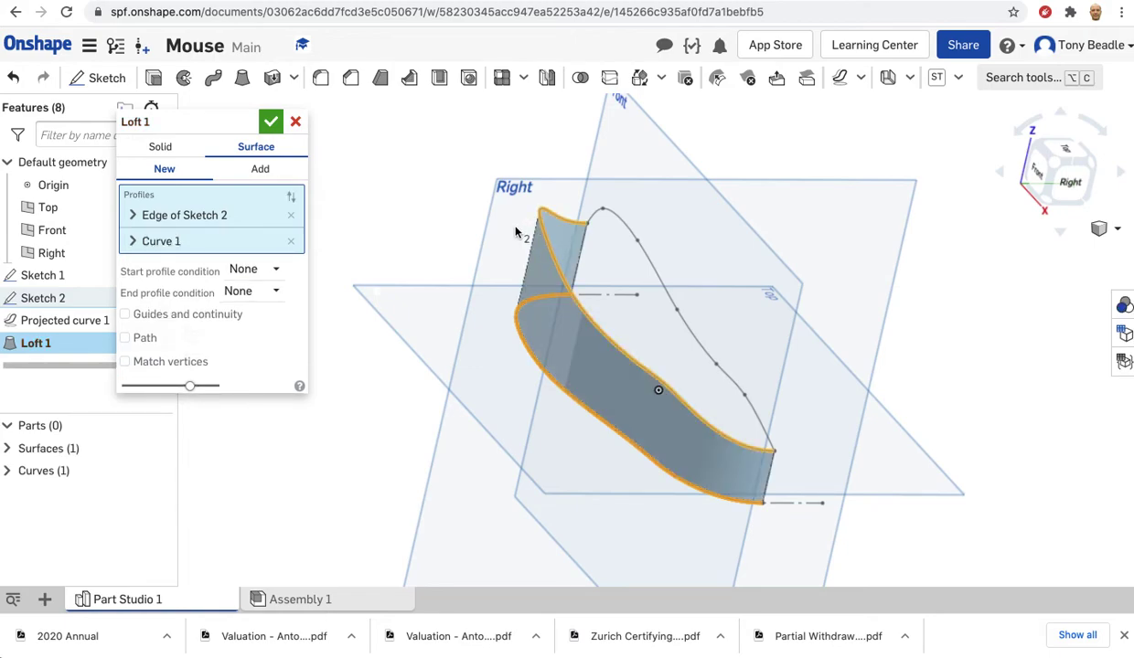
pyautogui.moveTo(392, 288); pyautogui.dragTo(362, 260, button='right')
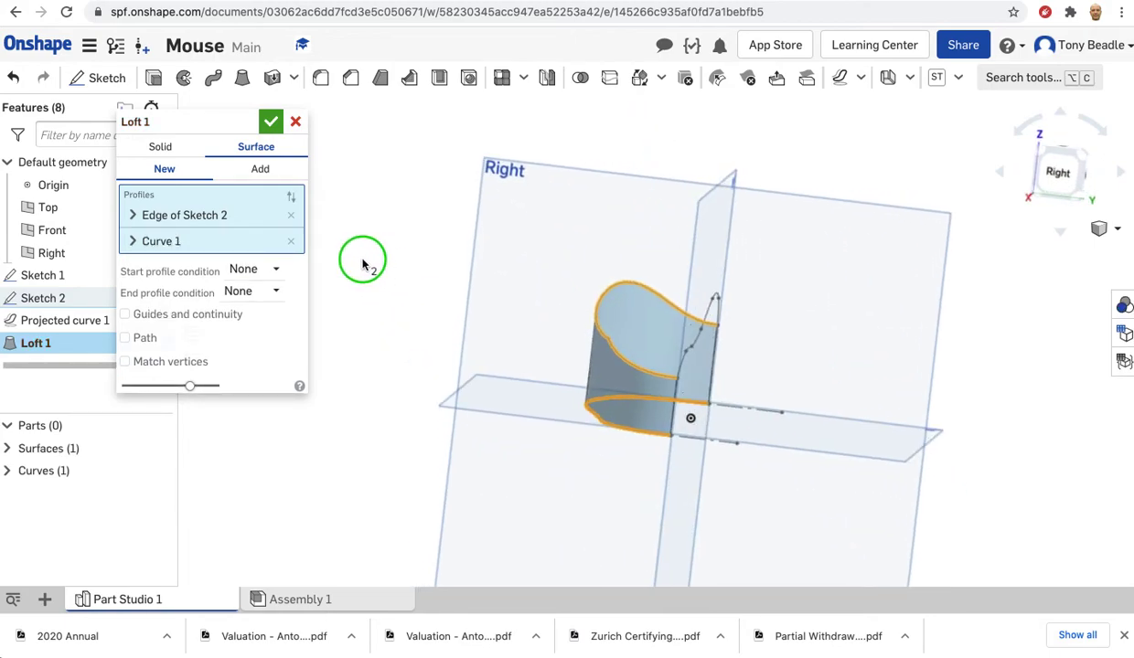
pyautogui.click(270, 122)
# Loft a top surface between the side-profile spline and the projected curve, using Add with Merge with all to join the side surface.
pyautogui.moveTo(299, 254); pyautogui.dragTo(309, 285, button='right')
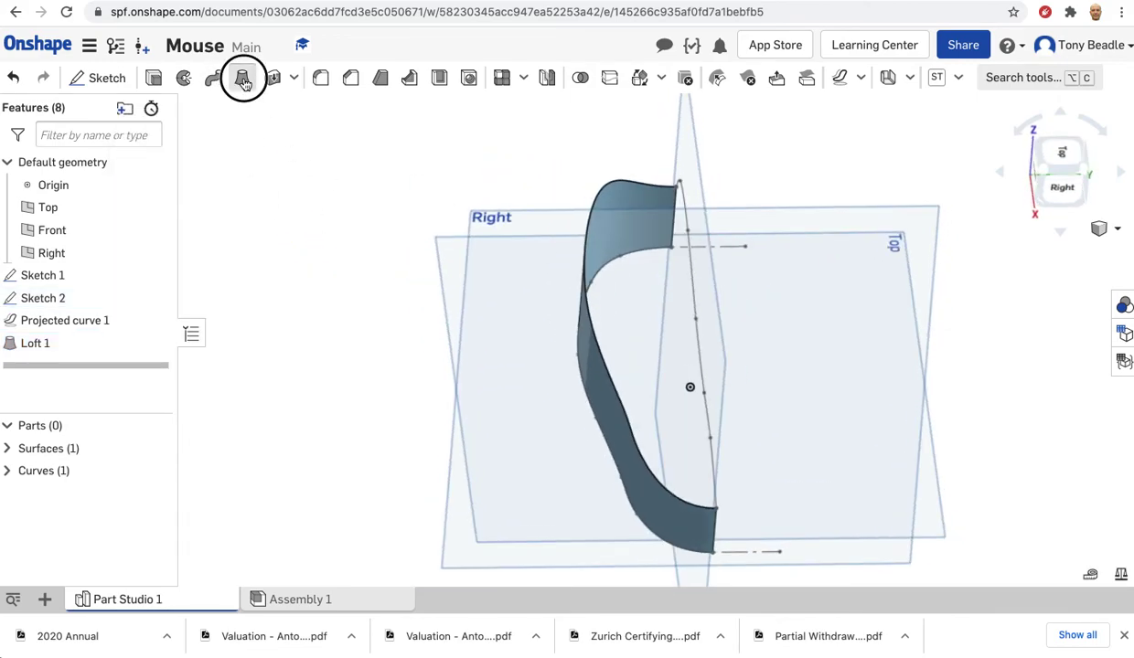
pyautogui.click(243, 80)
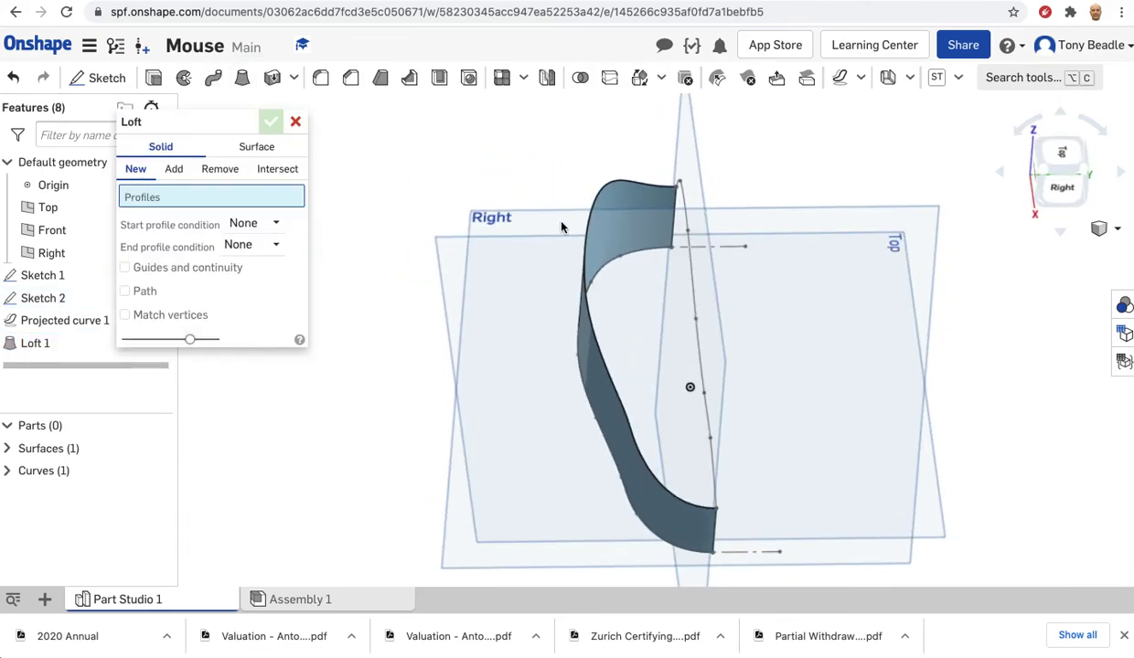
pyautogui.click(257, 147)
pyautogui.click(687, 265)
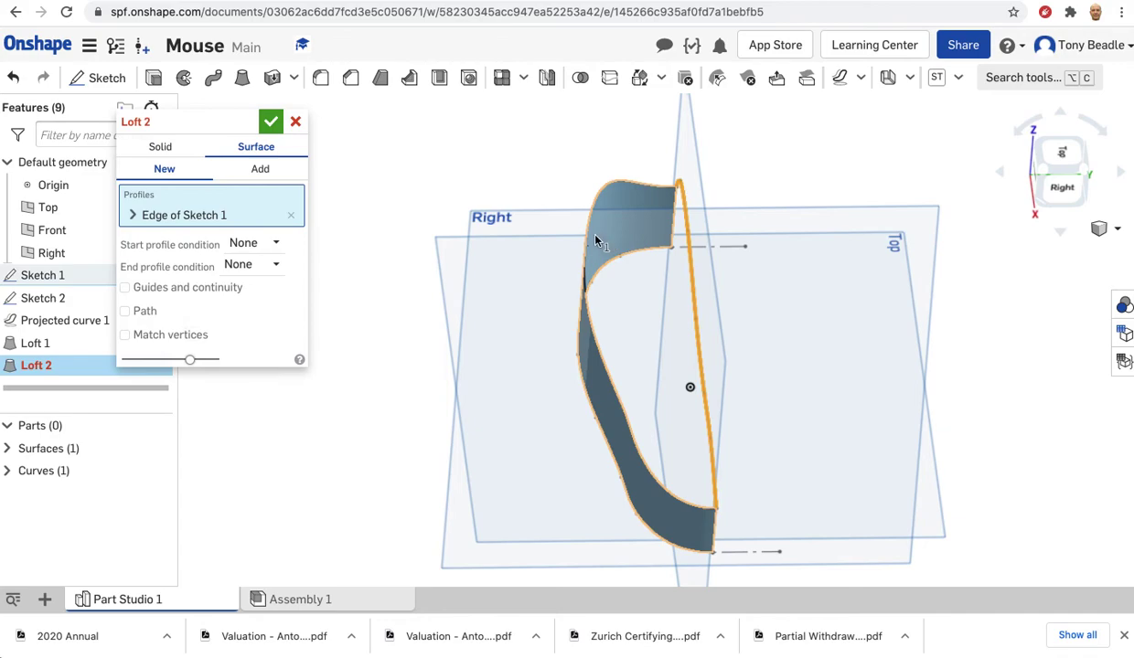
pyautogui.click(590, 247)
pyautogui.moveTo(395, 245)
pyautogui.mouseDown(button='right')
pyautogui.moveTo(418, 232)
pyautogui.moveTo(540, 256)
pyautogui.moveTo(505, 265)
pyautogui.moveTo(508, 278)
pyautogui.mouseUp(button='right')
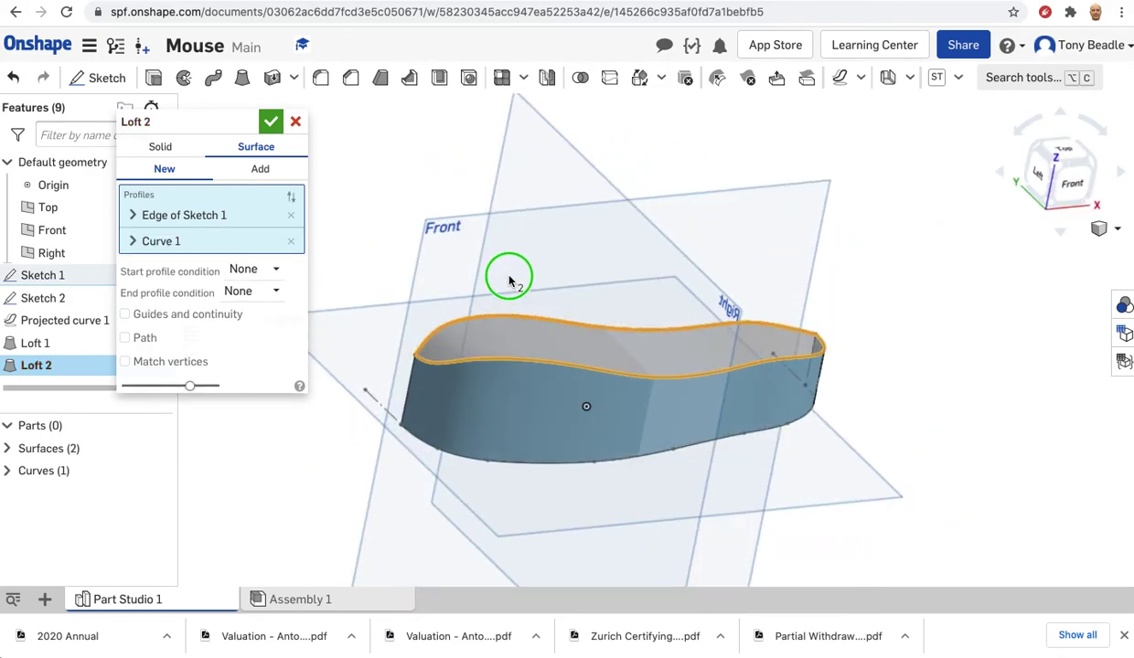
pyautogui.click(274, 170)
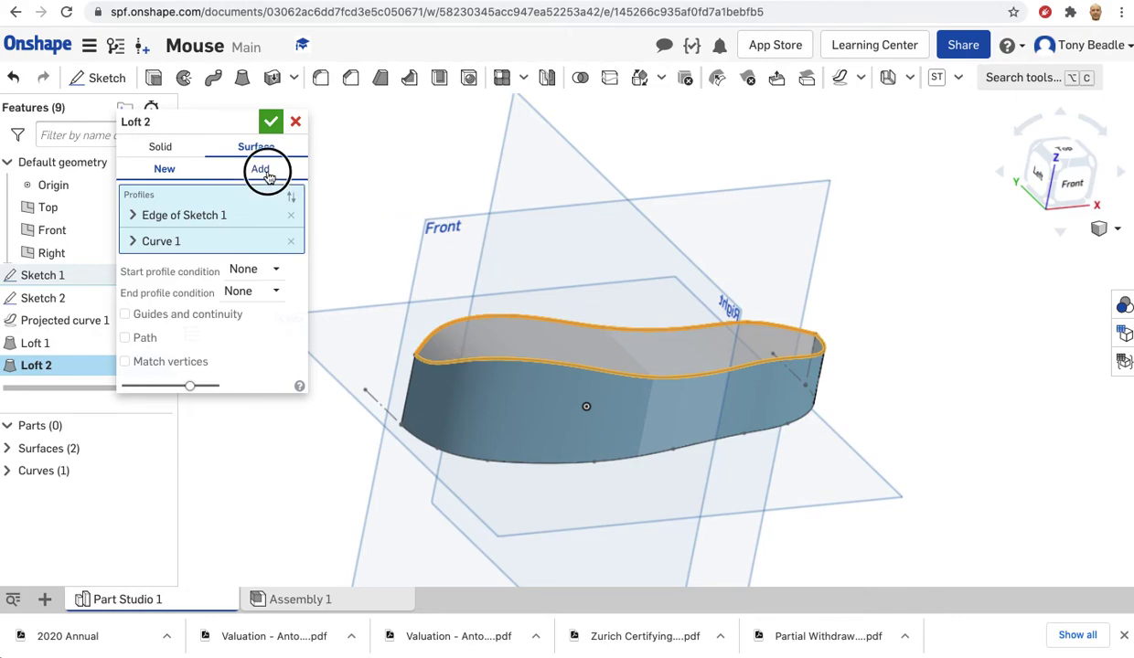
pyautogui.moveTo(340, 170); pyautogui.dragTo(293, 168, button='right')
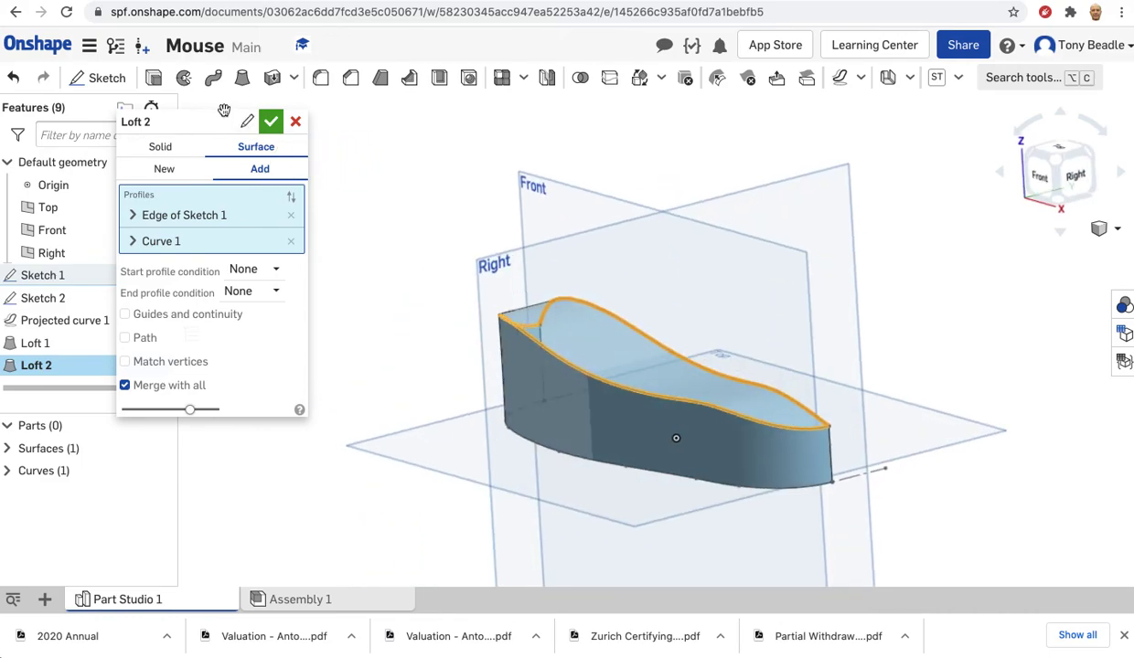
pyautogui.click(269, 123)
pyautogui.moveTo(969, 320); pyautogui.dragTo(978, 364, button='right')
pyautogui.moveTo(357, 194); pyautogui.dragTo(375, 205, button='right')
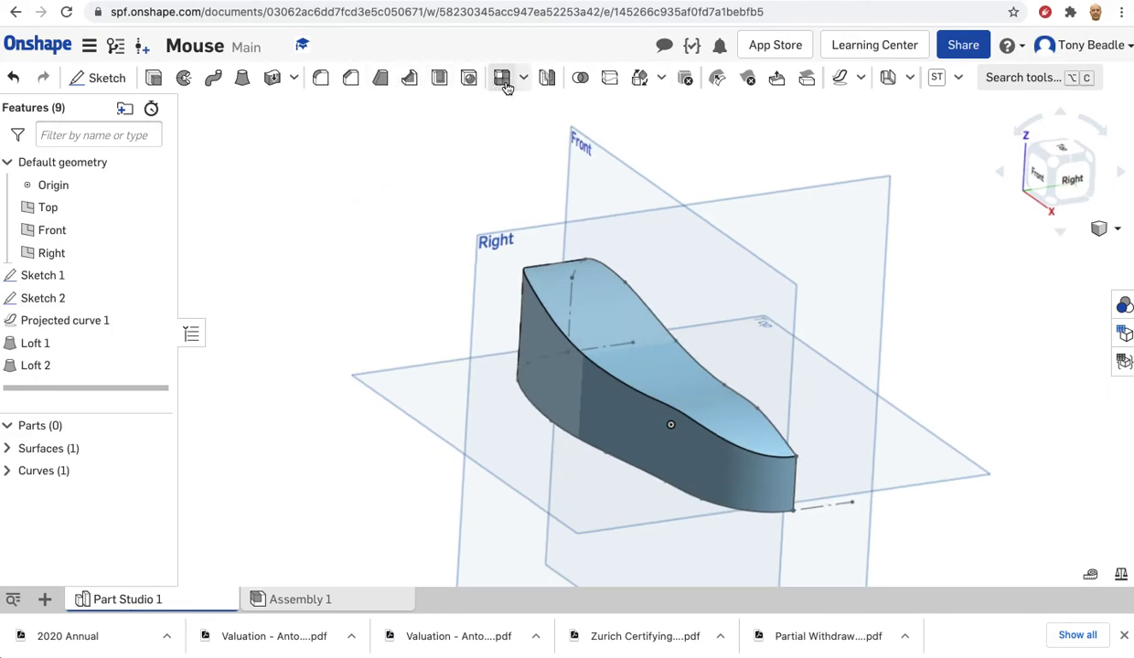
# Mirror the lofted half-body surface about the Front plane as a new part mirror.
pyautogui.click(547, 78)
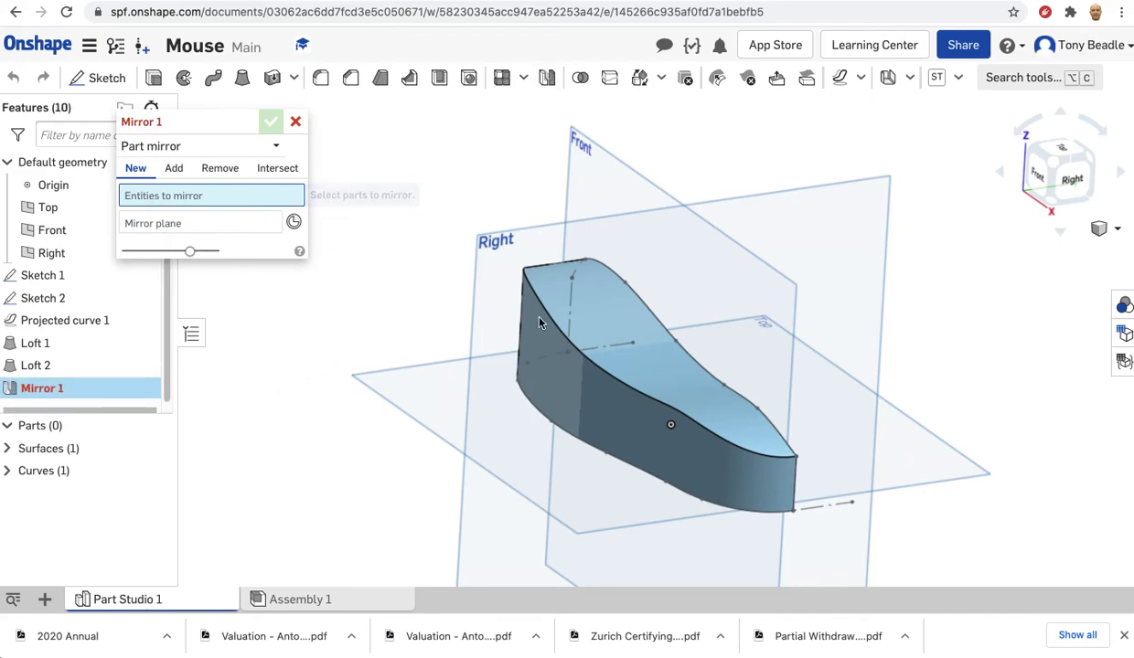
pyautogui.click(582, 336)
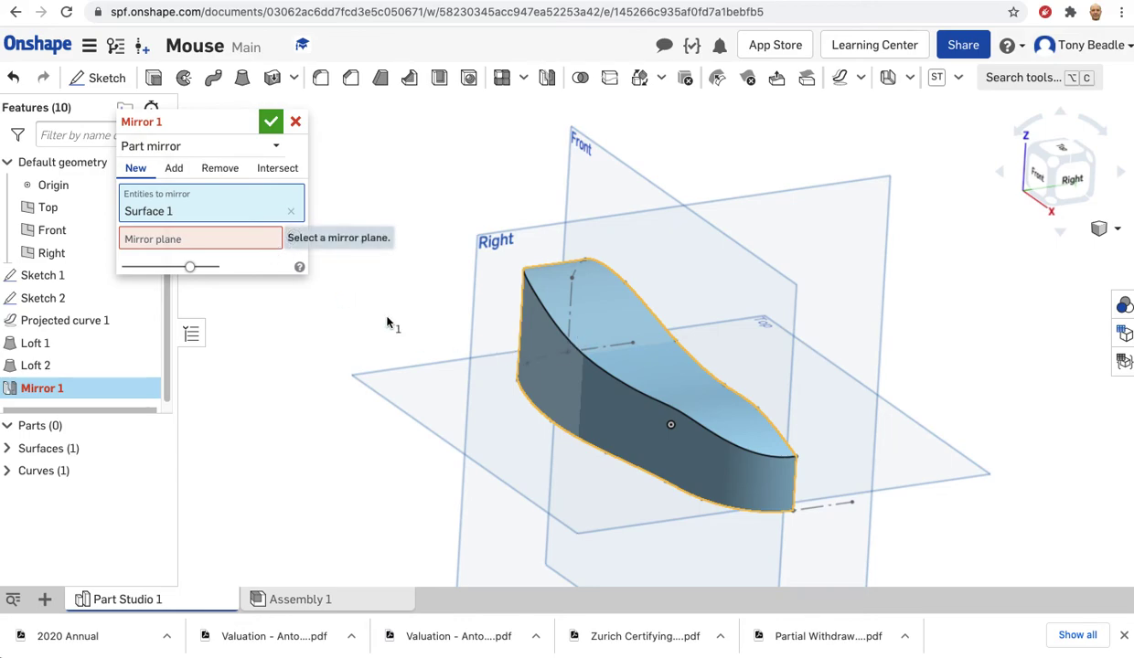
pyautogui.click(333, 301)
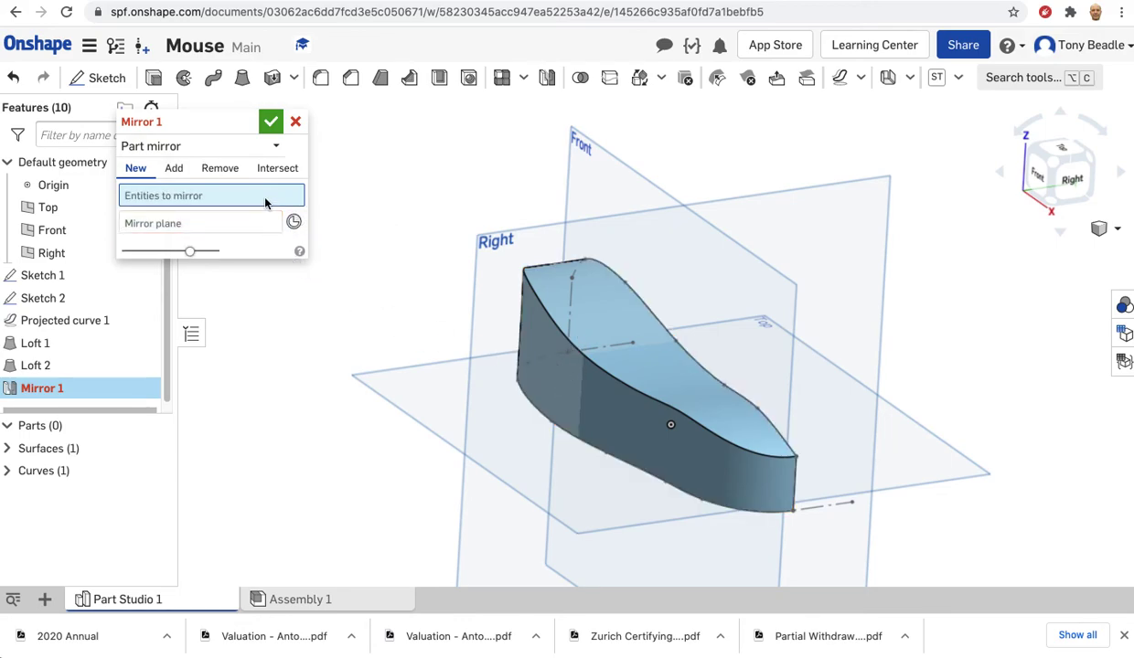
pyautogui.click(568, 327)
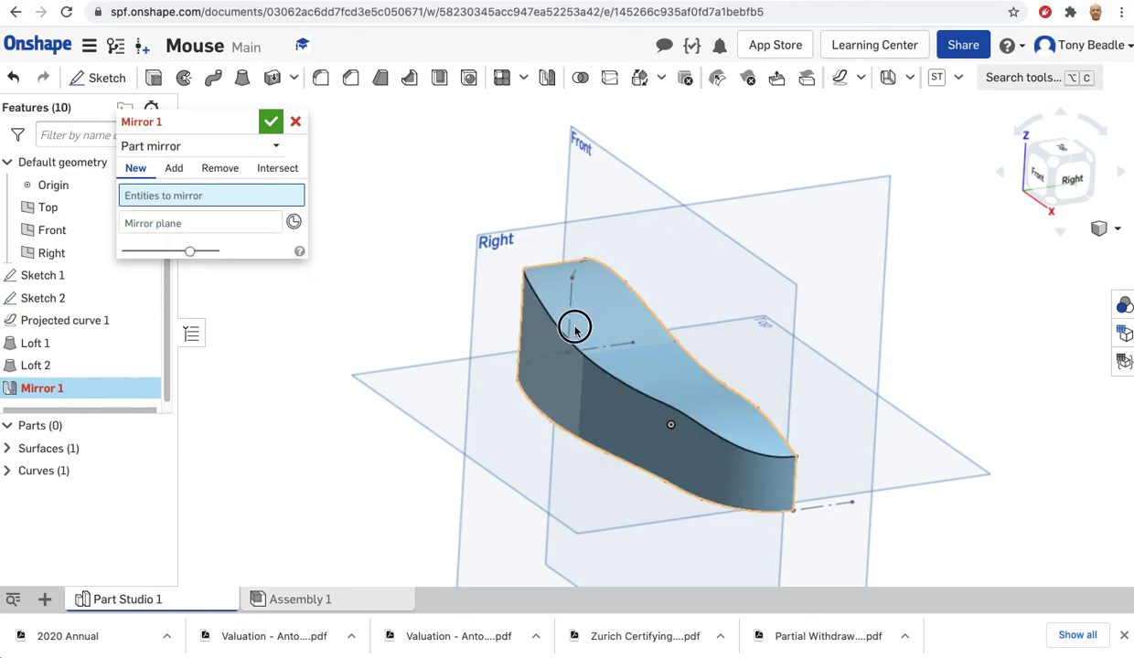
pyautogui.click(209, 236)
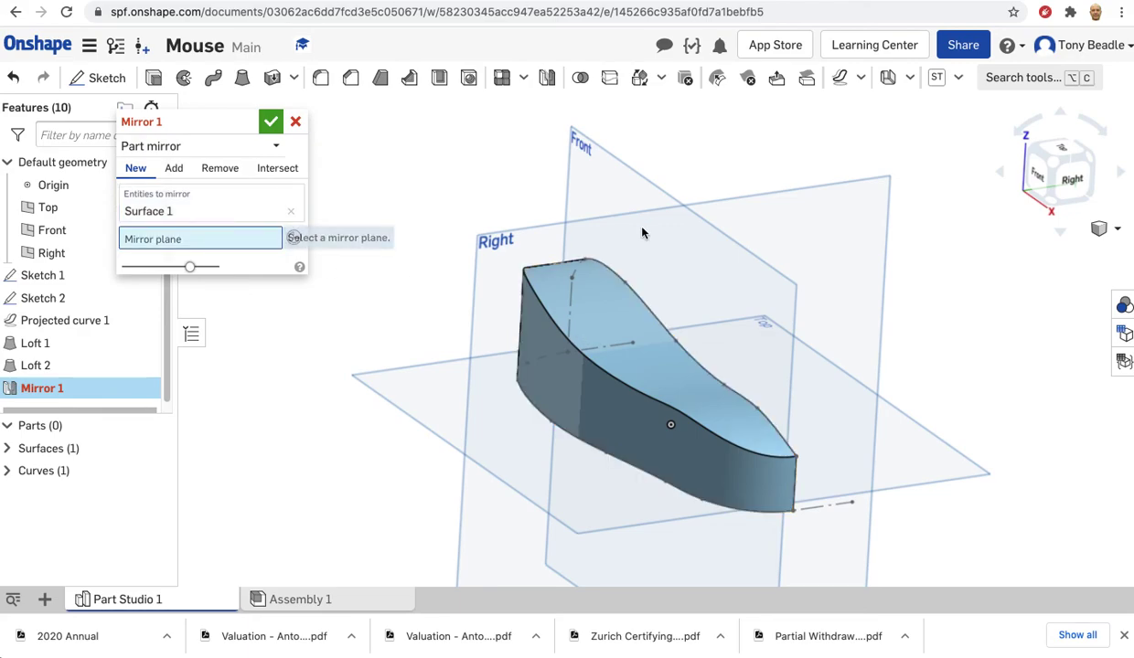
pyautogui.click(594, 150)
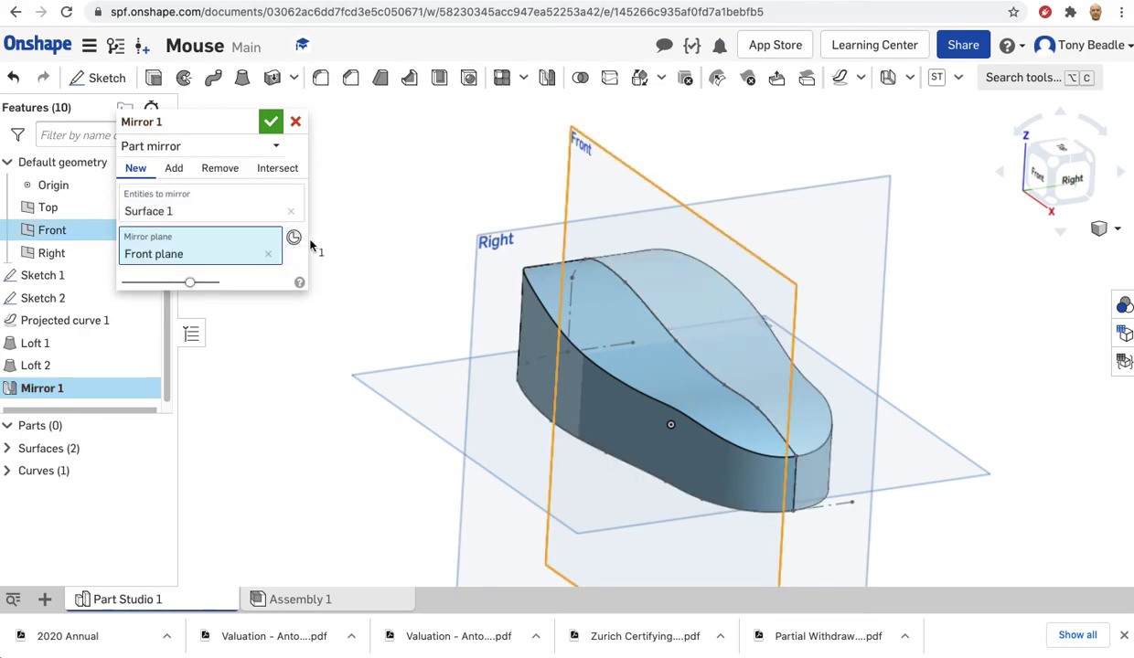
pyautogui.click(271, 123)
pyautogui.moveTo(1007, 371); pyautogui.dragTo(1094, 370, button='right')
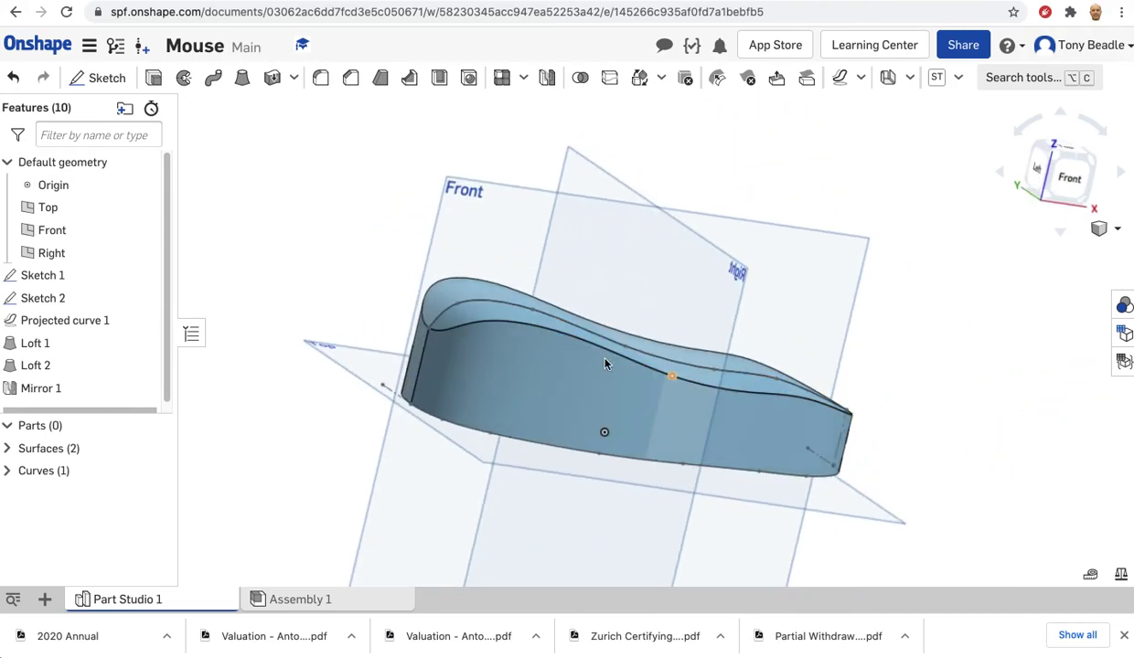
pyautogui.moveTo(350, 308); pyautogui.dragTo(167, 245, button='right')
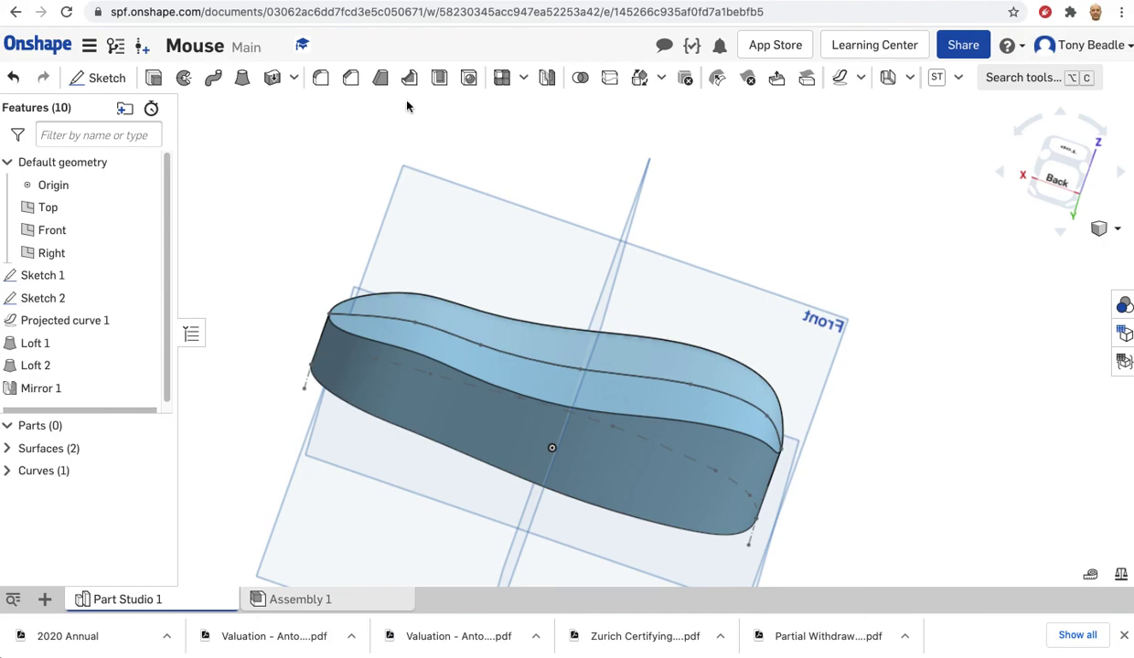
pyautogui.moveTo(300, 210); pyautogui.dragTo(265, 198, button='right')
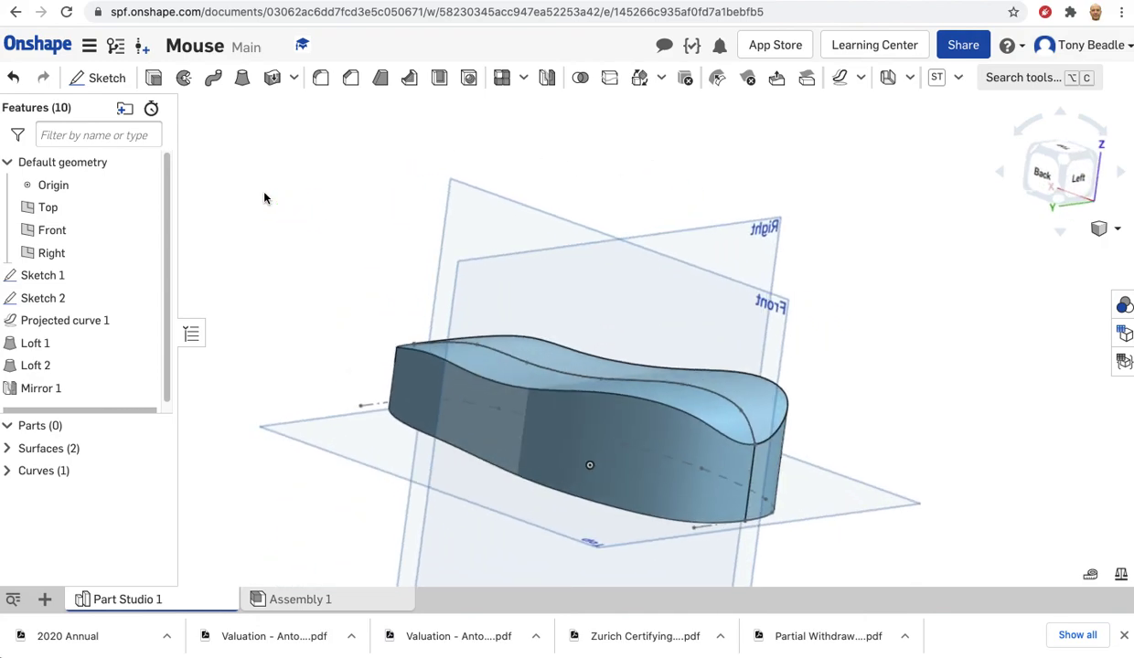